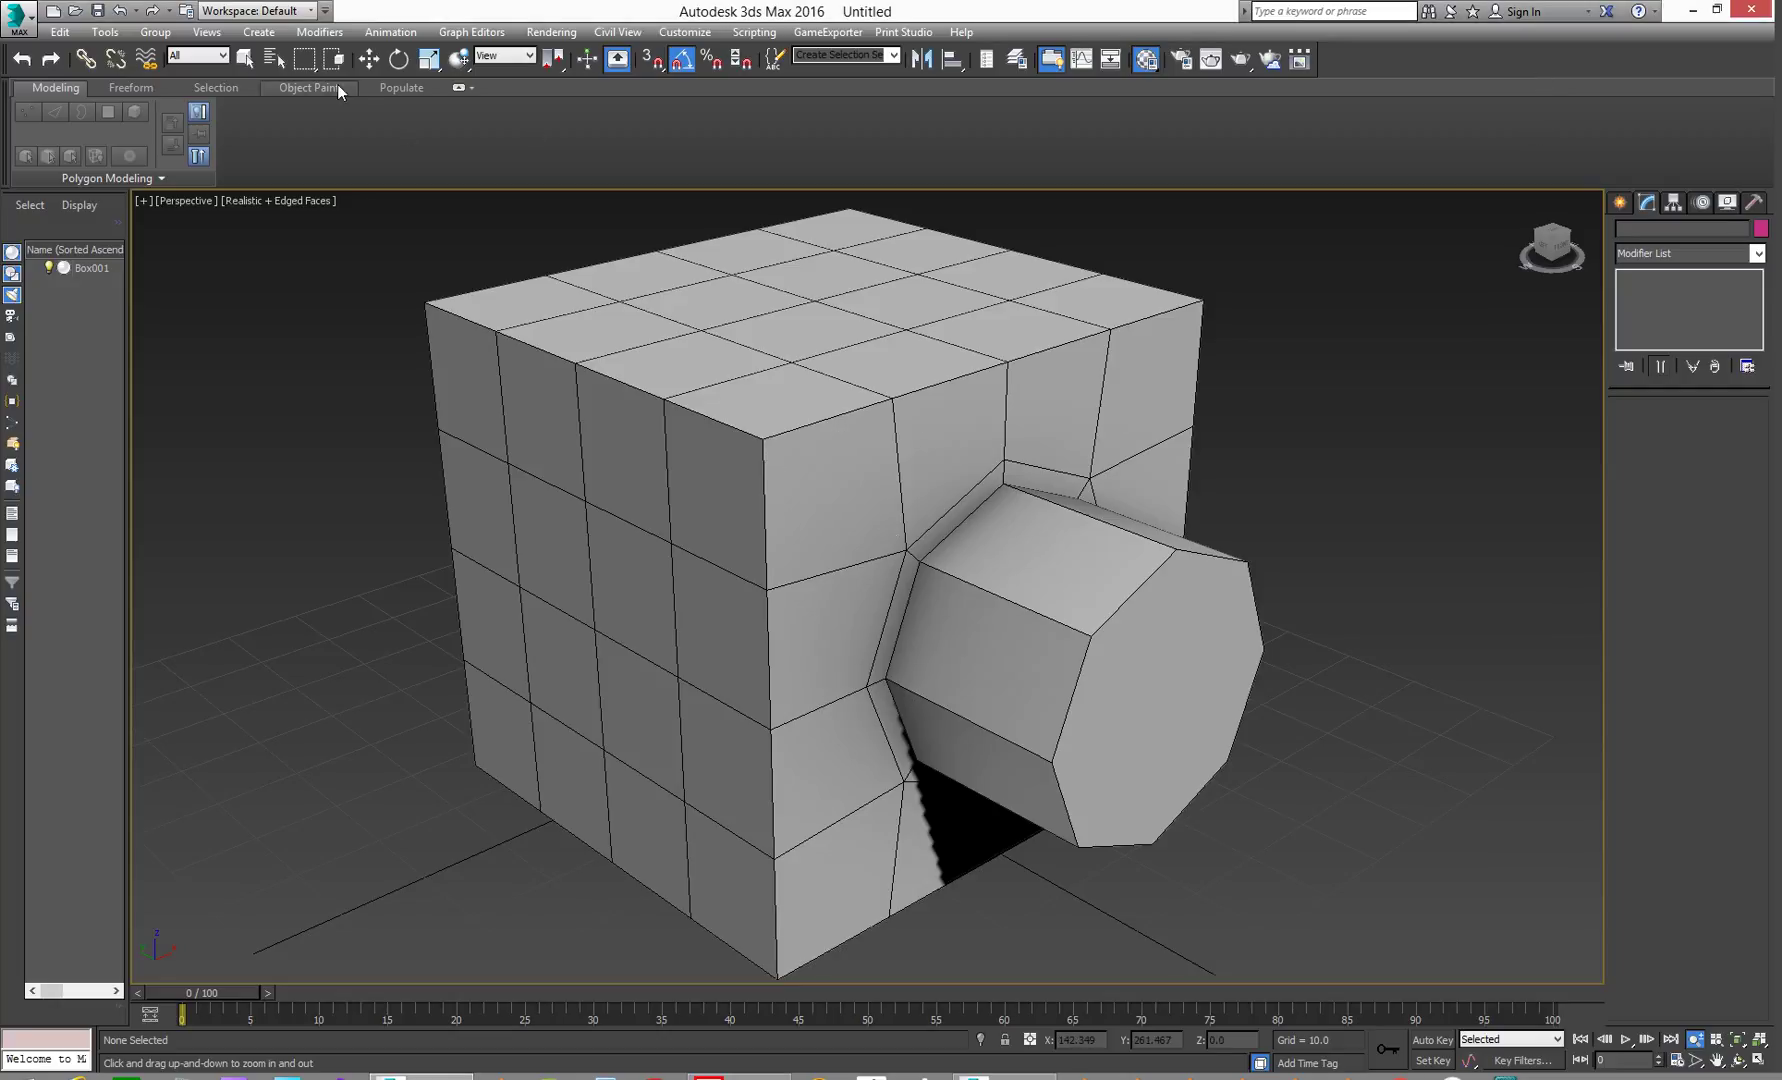
# Reselect the box and drop to its Editable Poly base level in the modifier stack.
pyautogui.click(245, 59)
pyautogui.click(1082, 364)
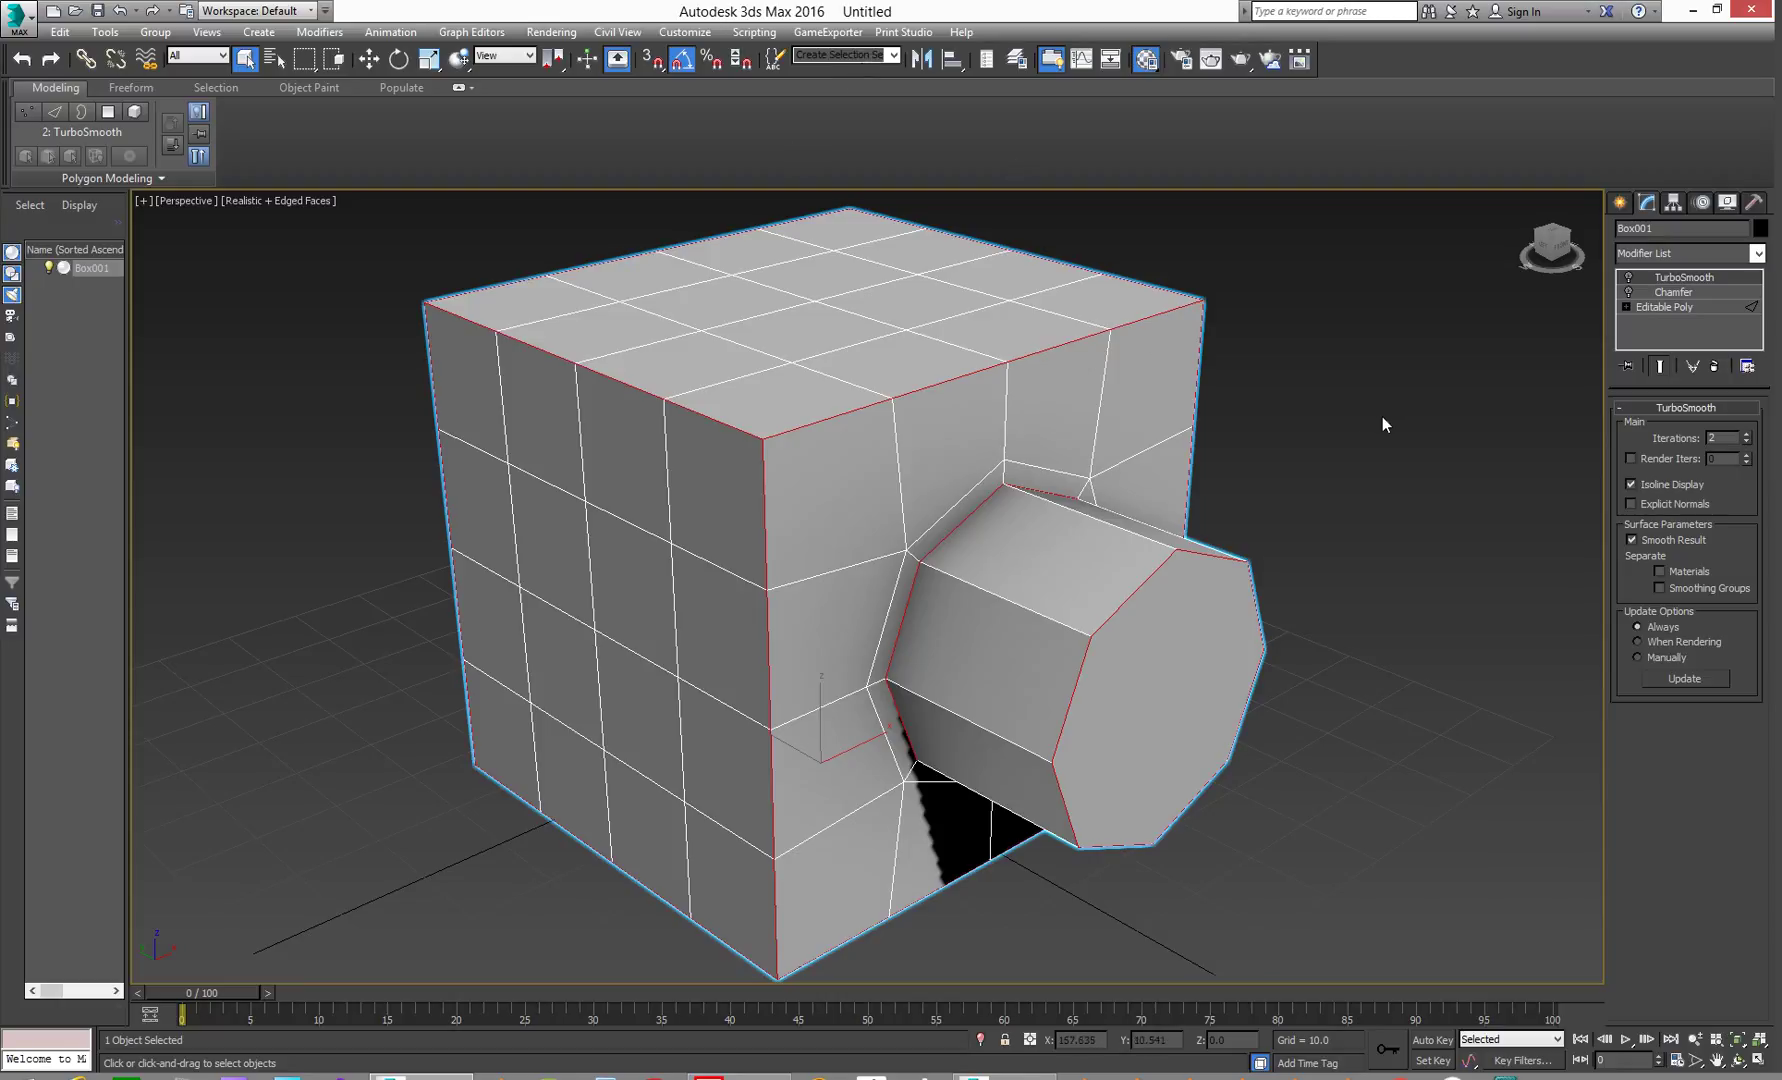
pyautogui.click(1442, 481)
pyautogui.hotkey('ctrl', 'z')
pyautogui.click(1685, 308)
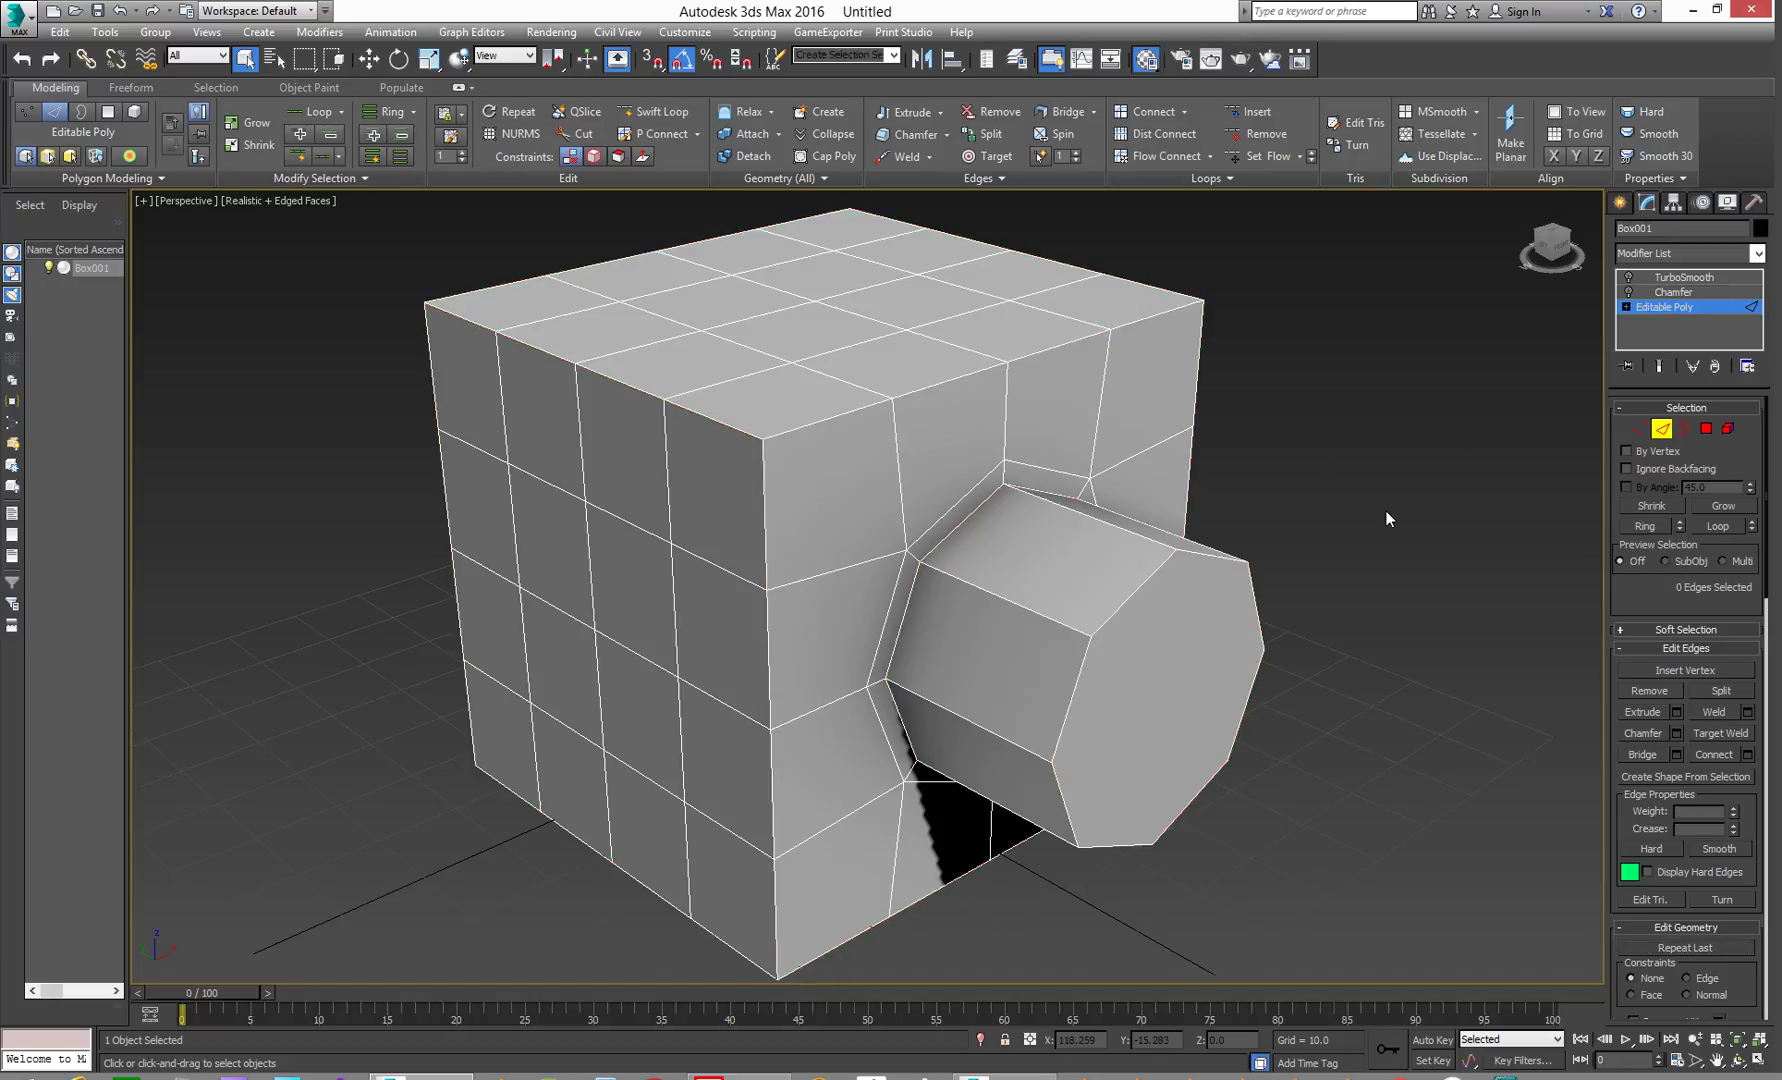
pyautogui.keyDown('alt'); pyautogui.moveTo(1282, 512); pyautogui.dragTo(1286, 512, button='middle'); pyautogui.keyUp('alt')
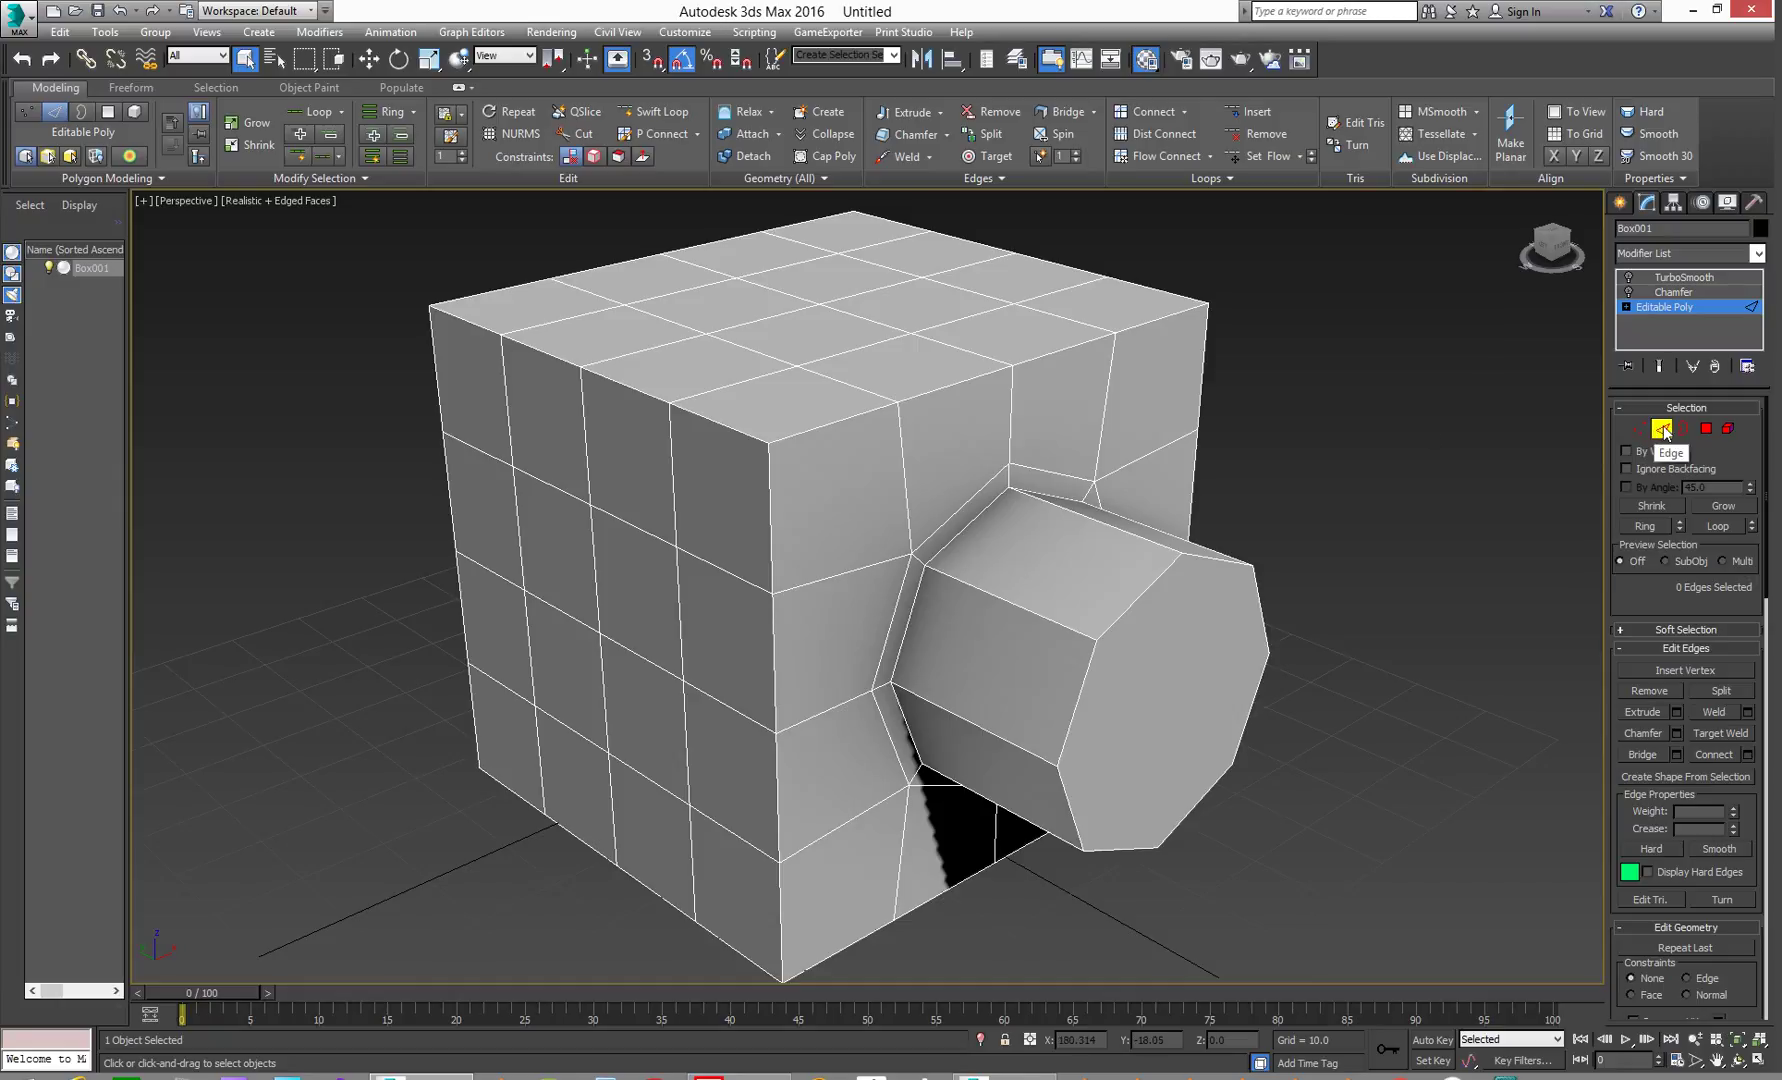
# Add Swift Loop edge loops near the cylinder's end cap, the box's right edge and upper sides.
pyautogui.click(652, 111)
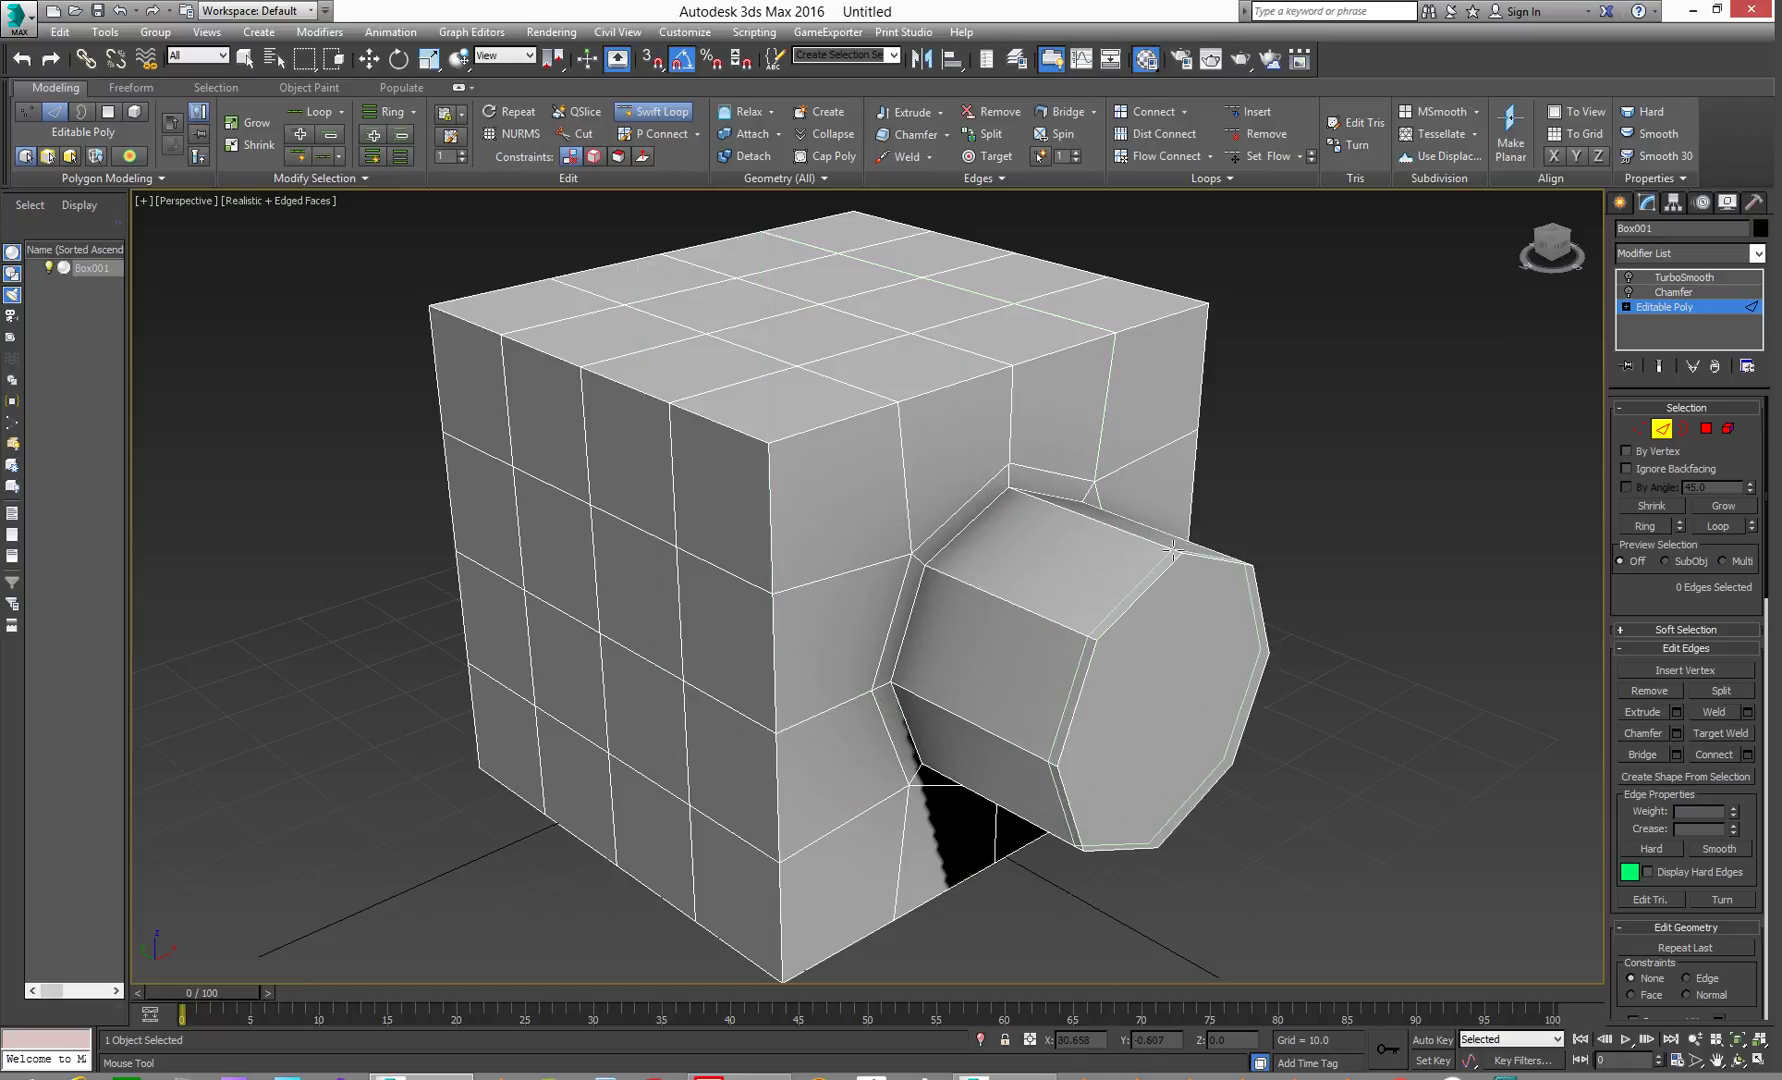
pyautogui.click(1173, 549)
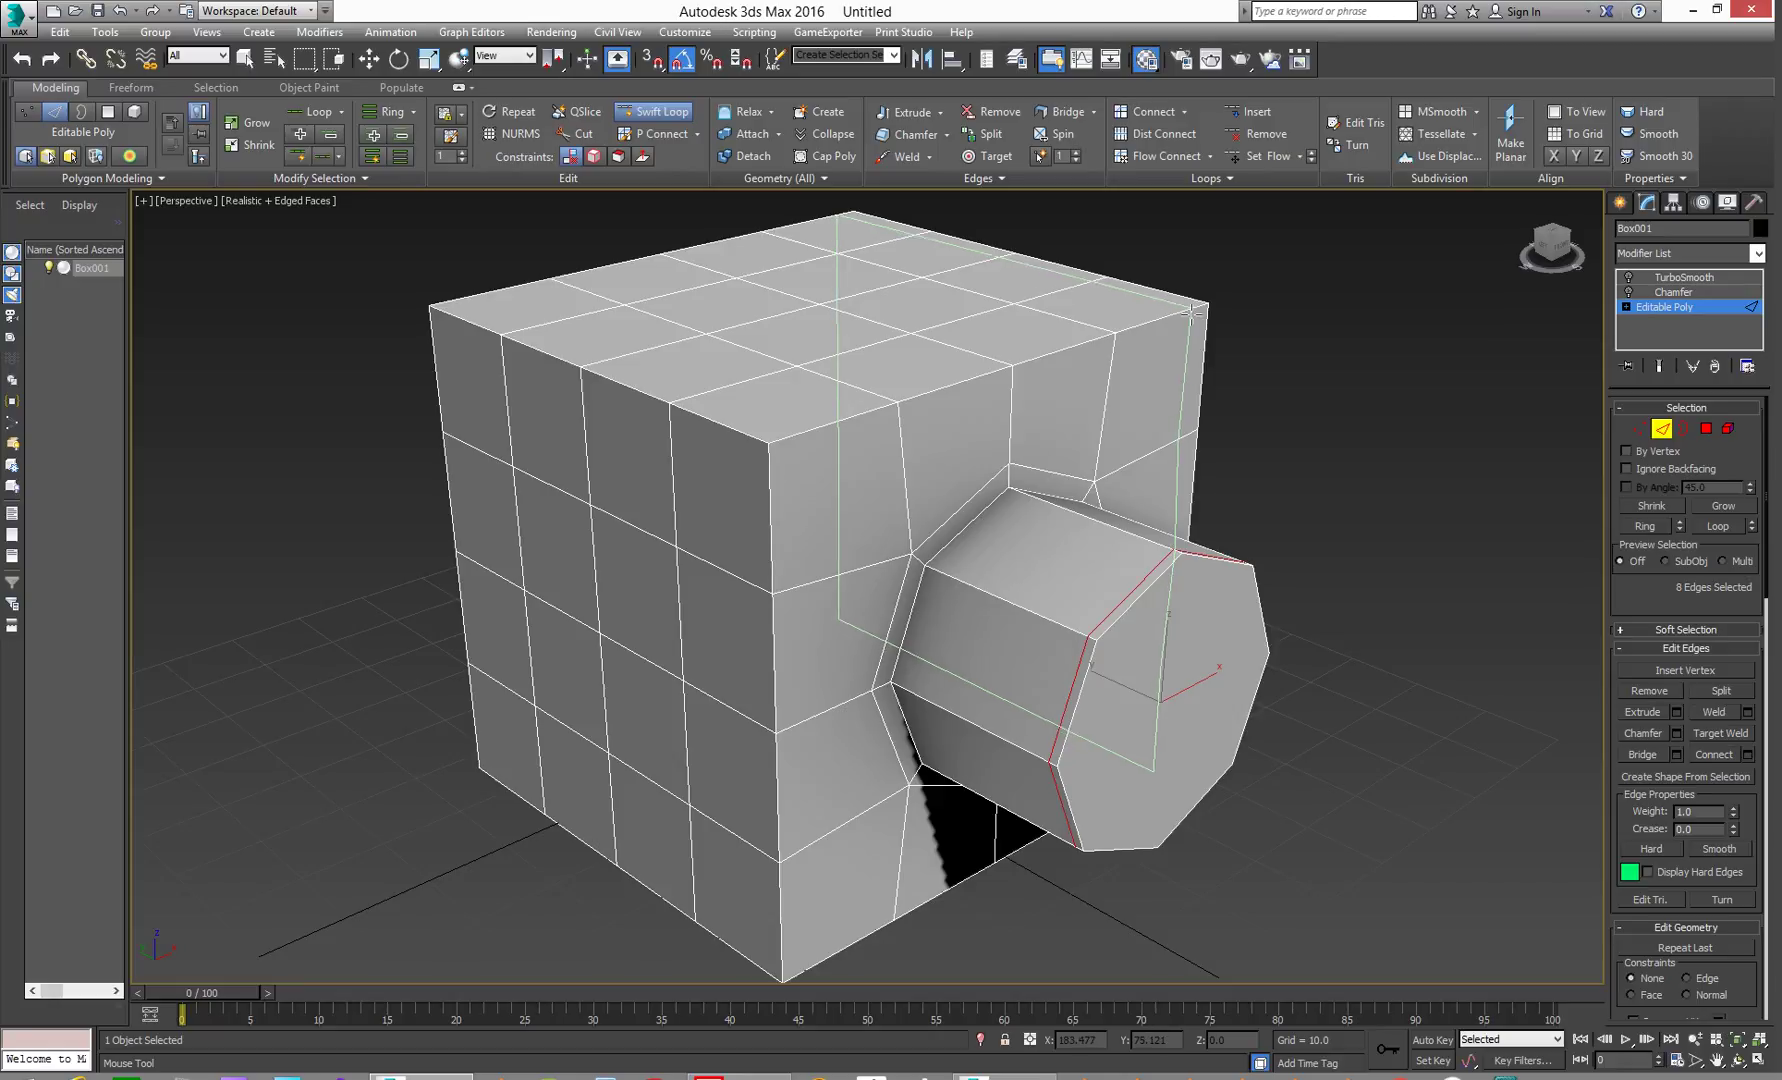
pyautogui.click(1189, 302)
pyautogui.click(860, 430)
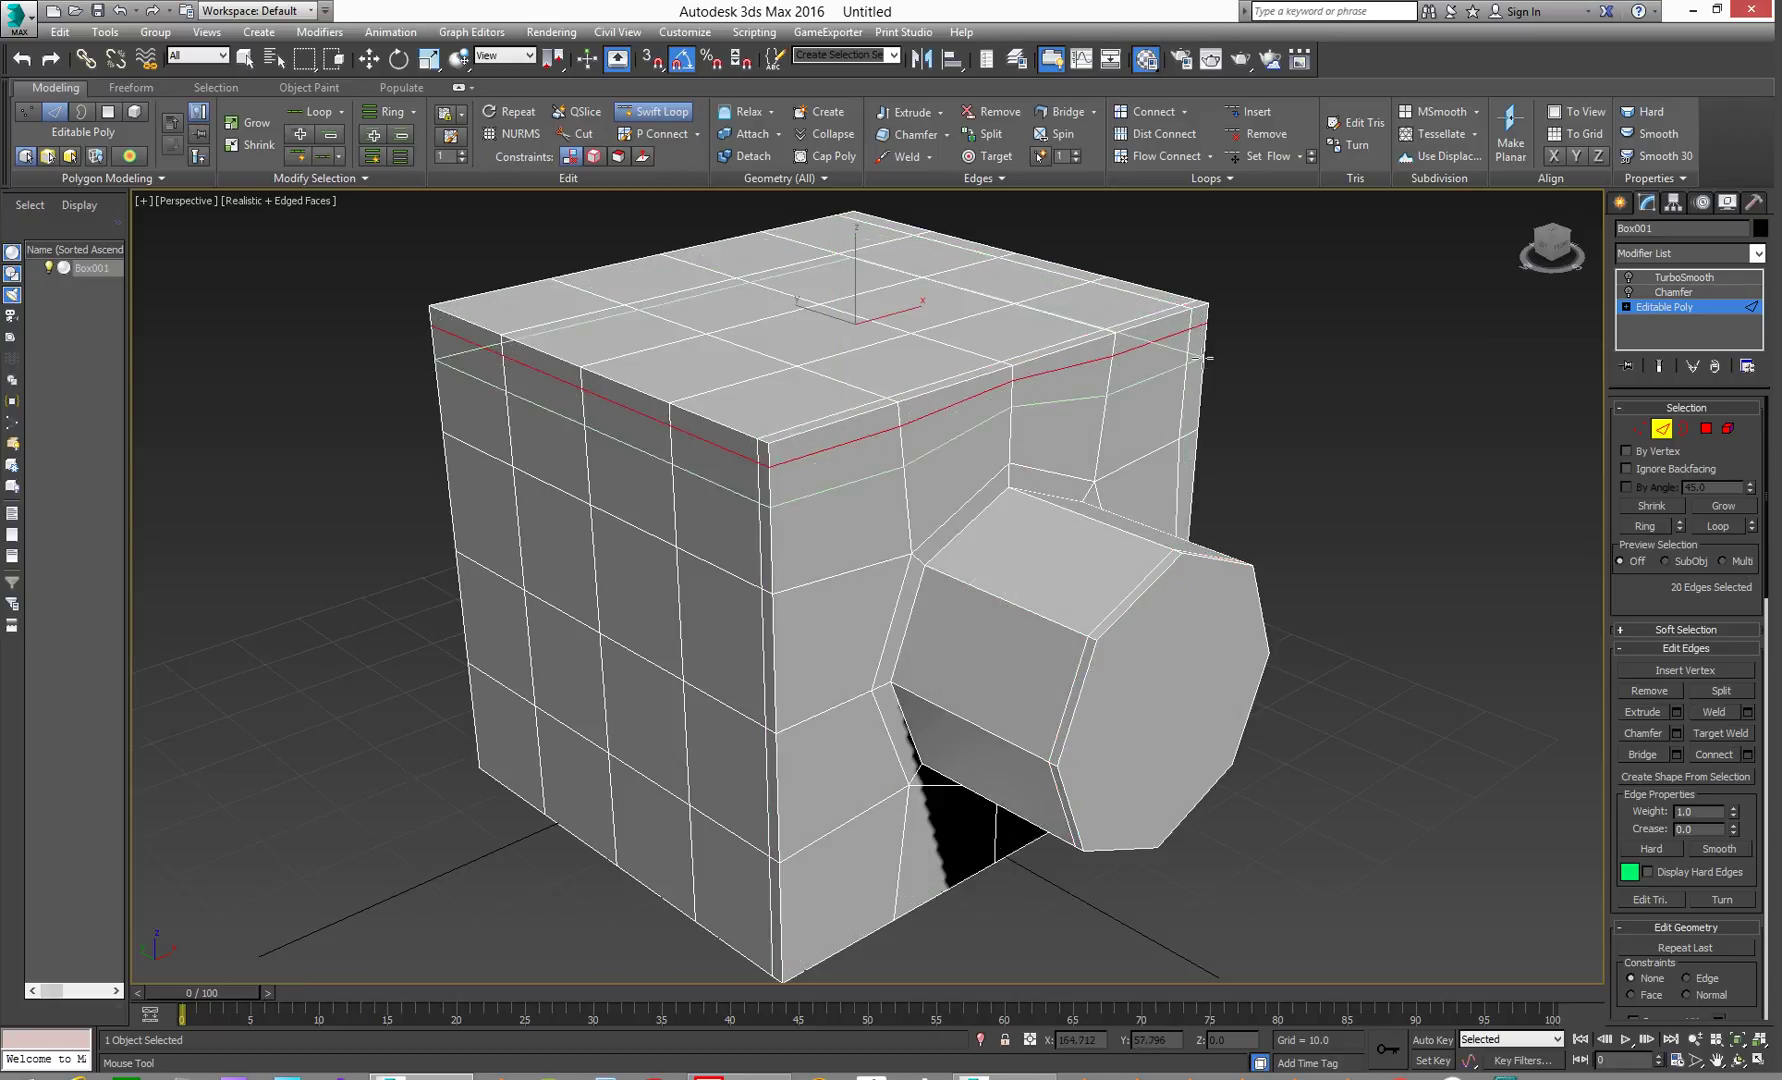
# Select all the box outline and prism rim edges, then clear the edge selection.
pyautogui.click(1440, 351)
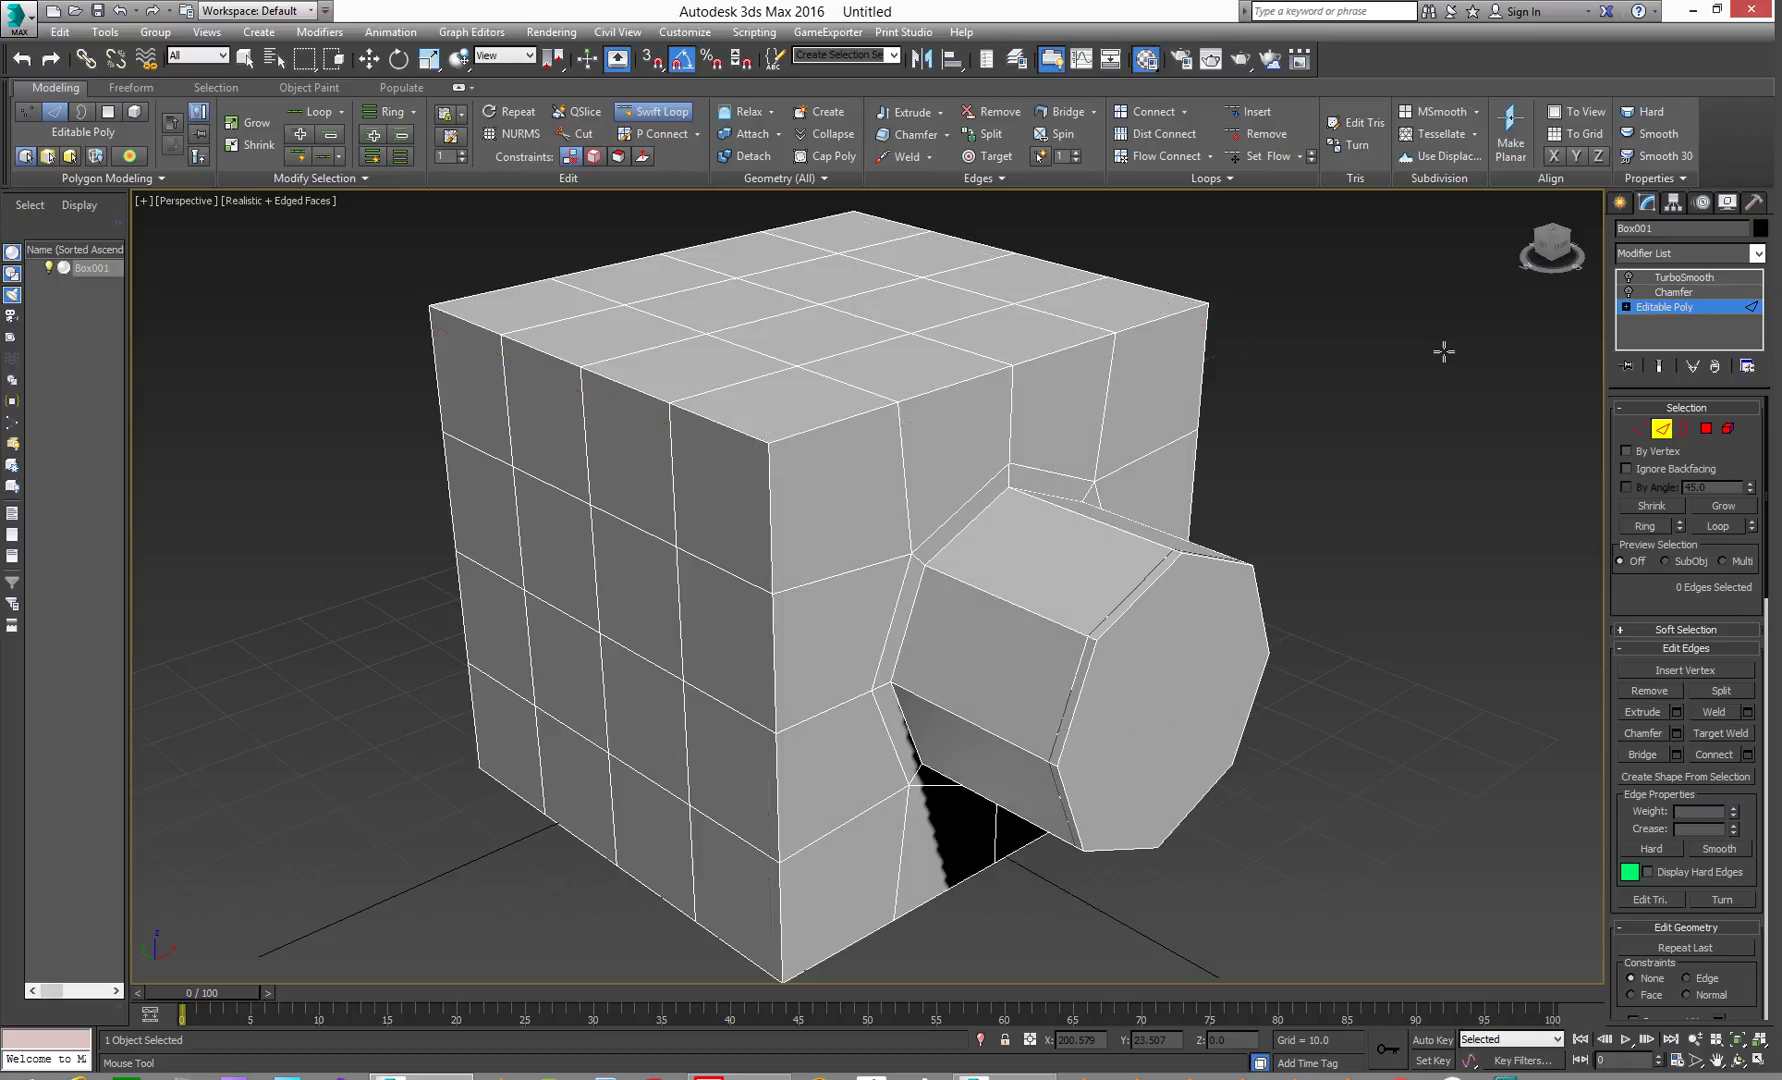
pyautogui.hotkey('ctrl', 'a')
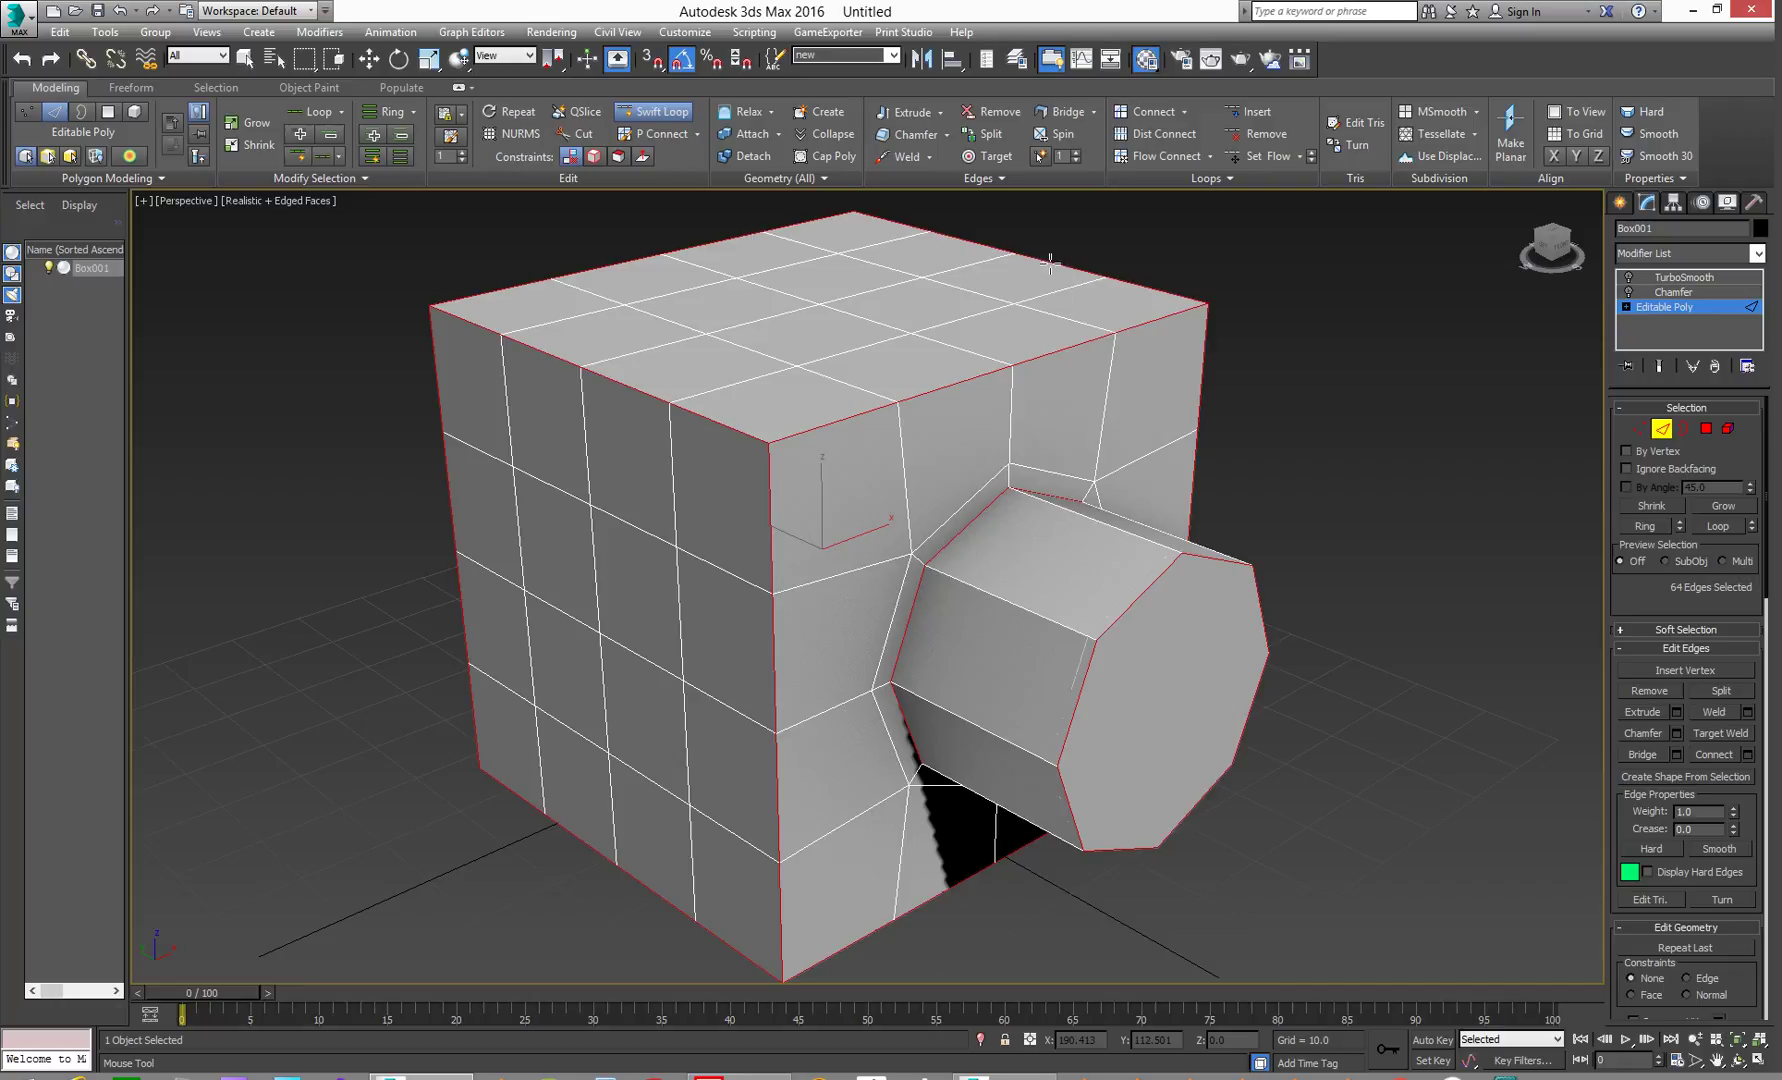
pyautogui.press('w')
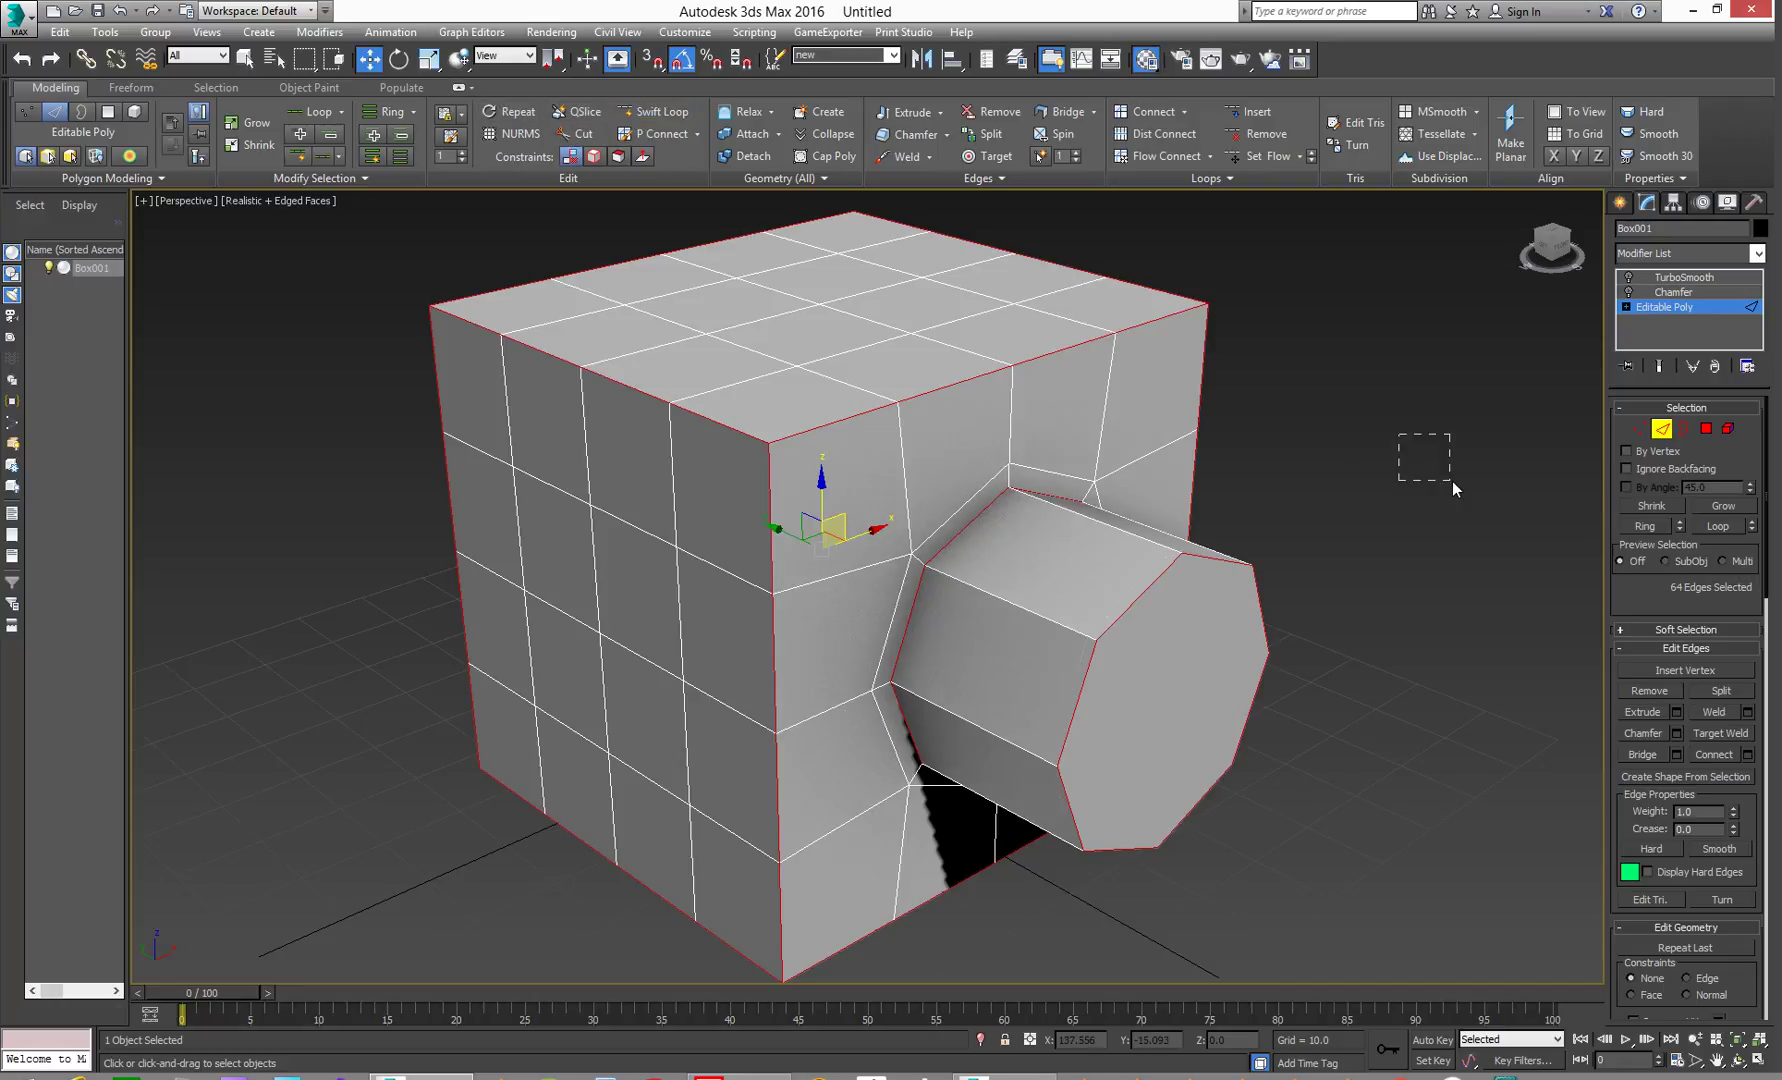
pyautogui.moveTo(1452, 480); pyautogui.dragTo(1399, 432)
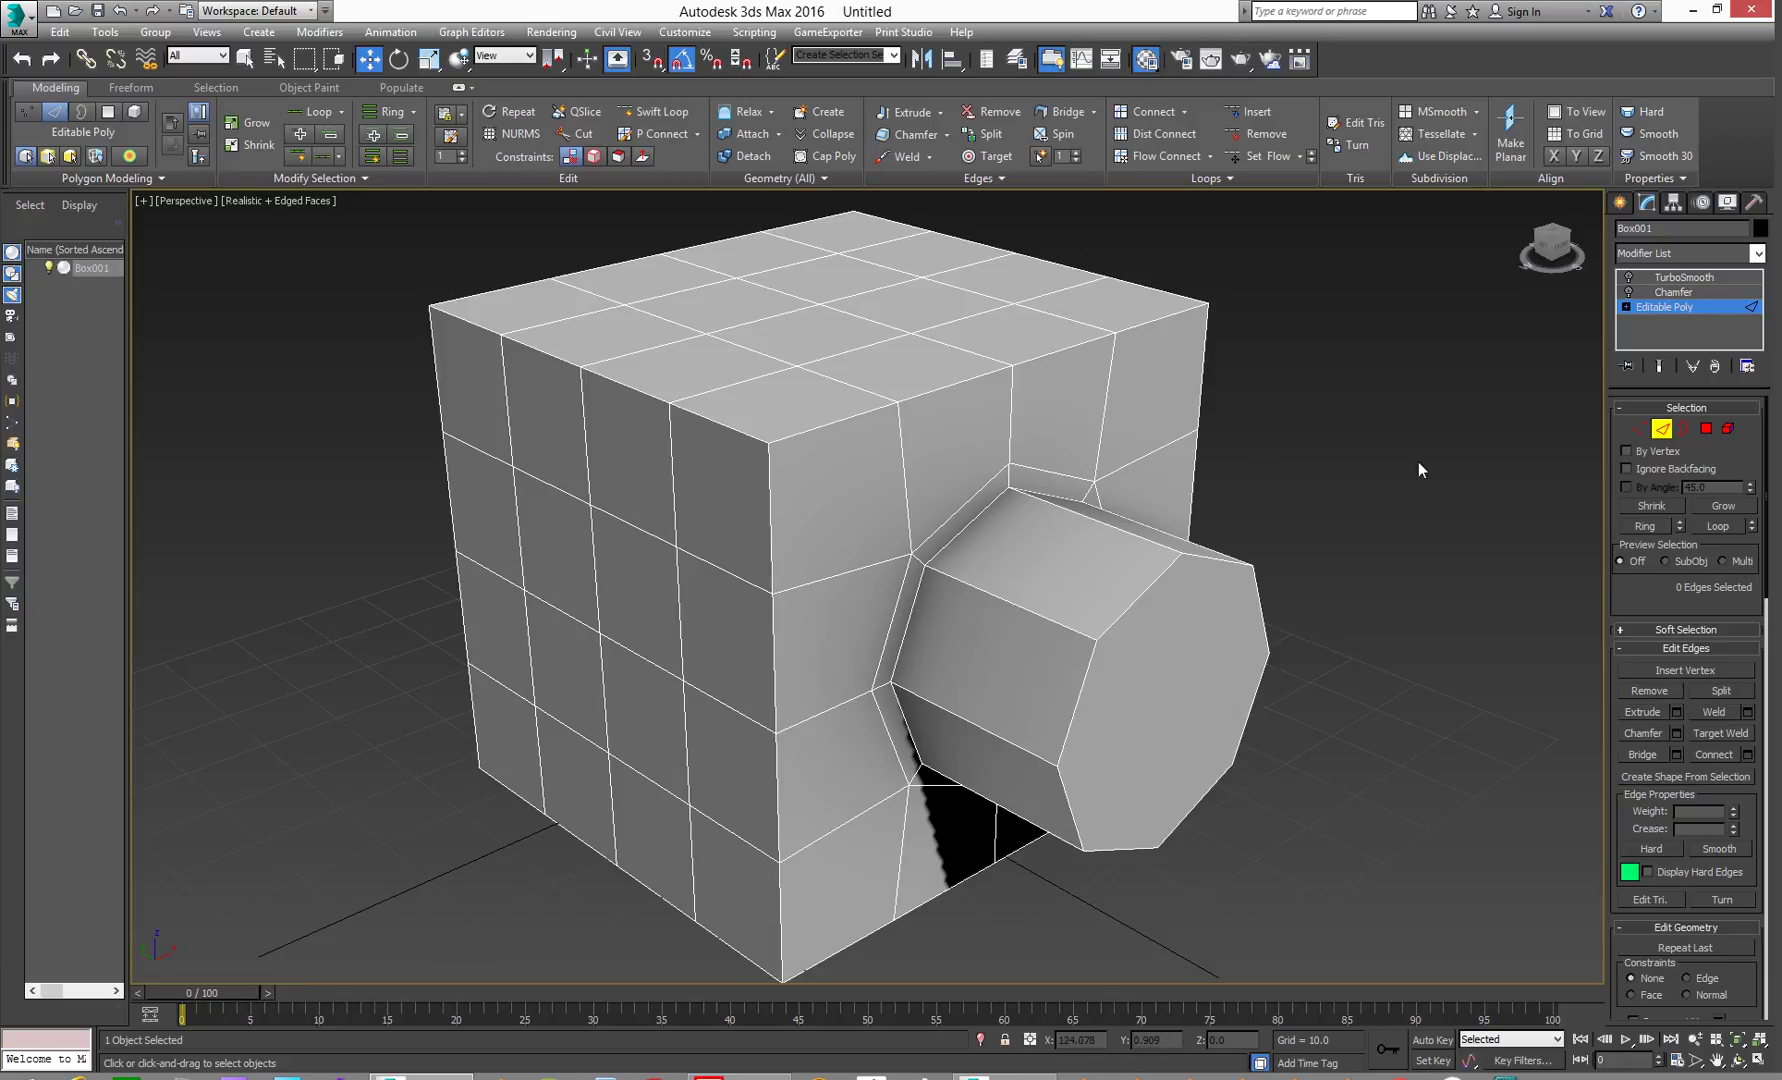
# Return the base mesh to object level and set the Chamfer modifier's selection to From Stack.
pyautogui.click(1666, 308)
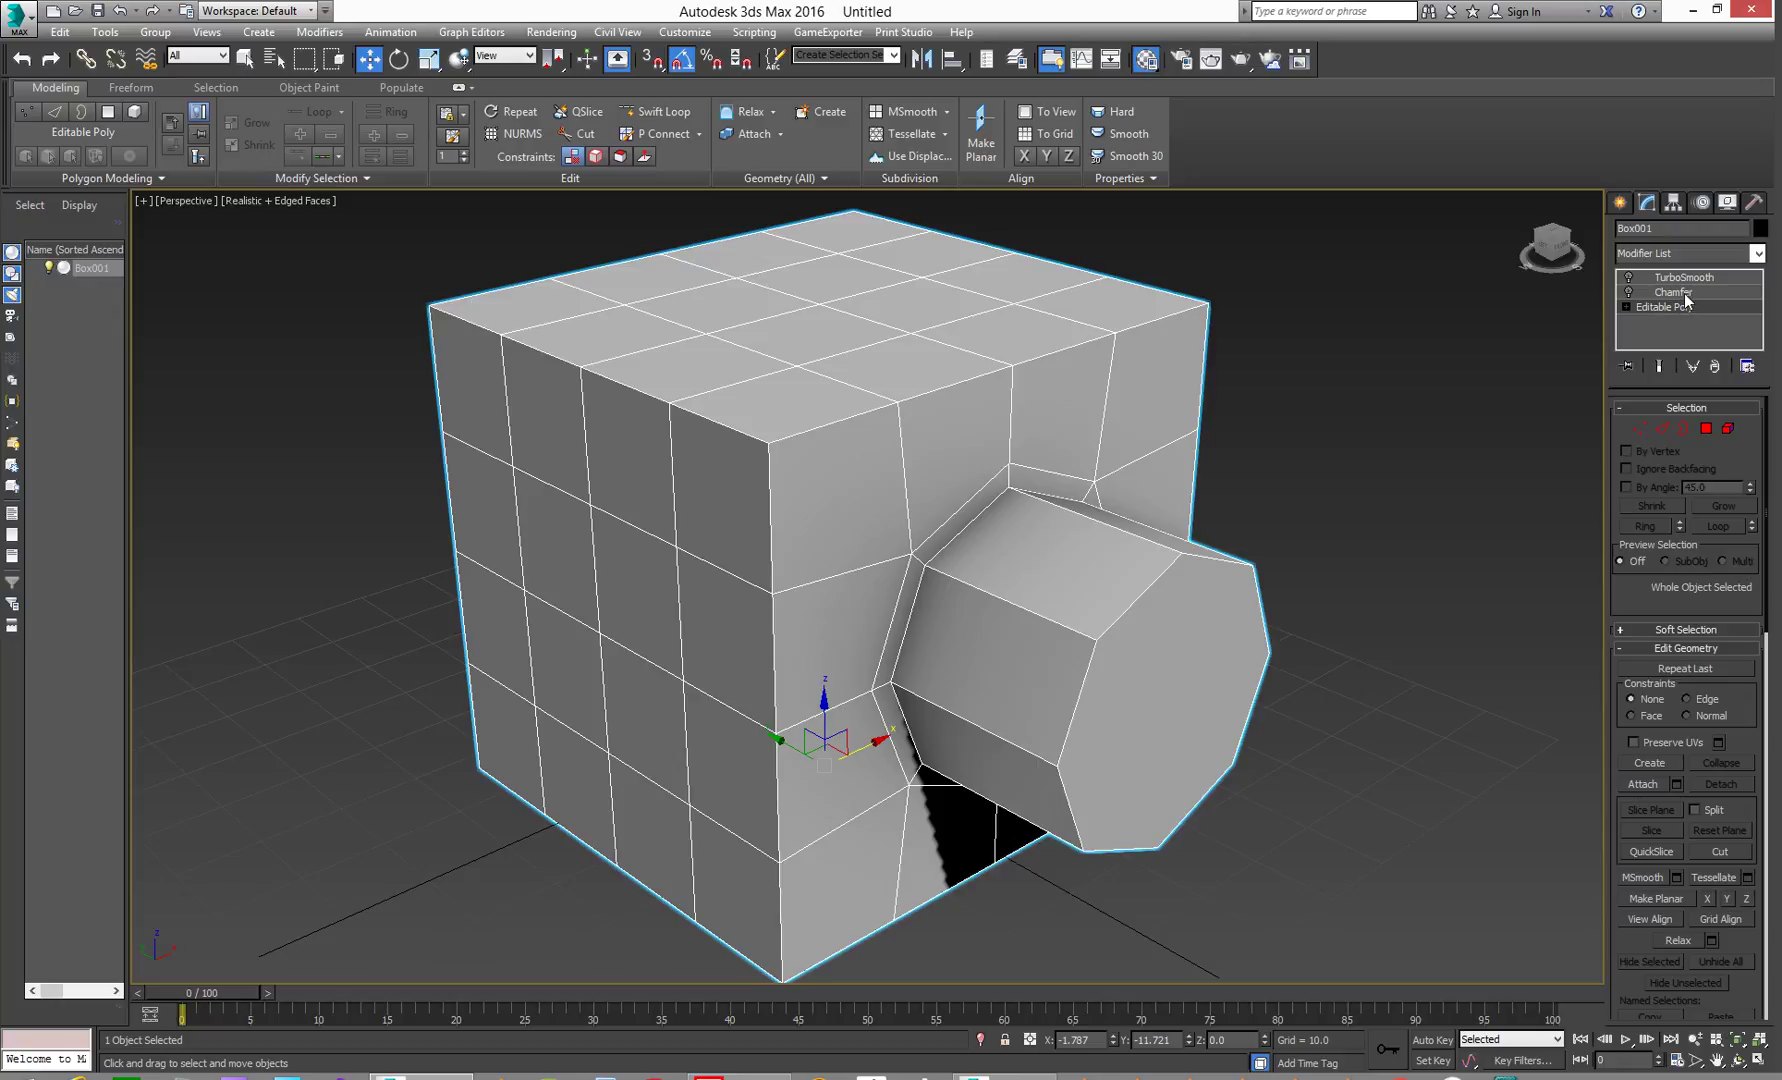
pyautogui.click(1686, 294)
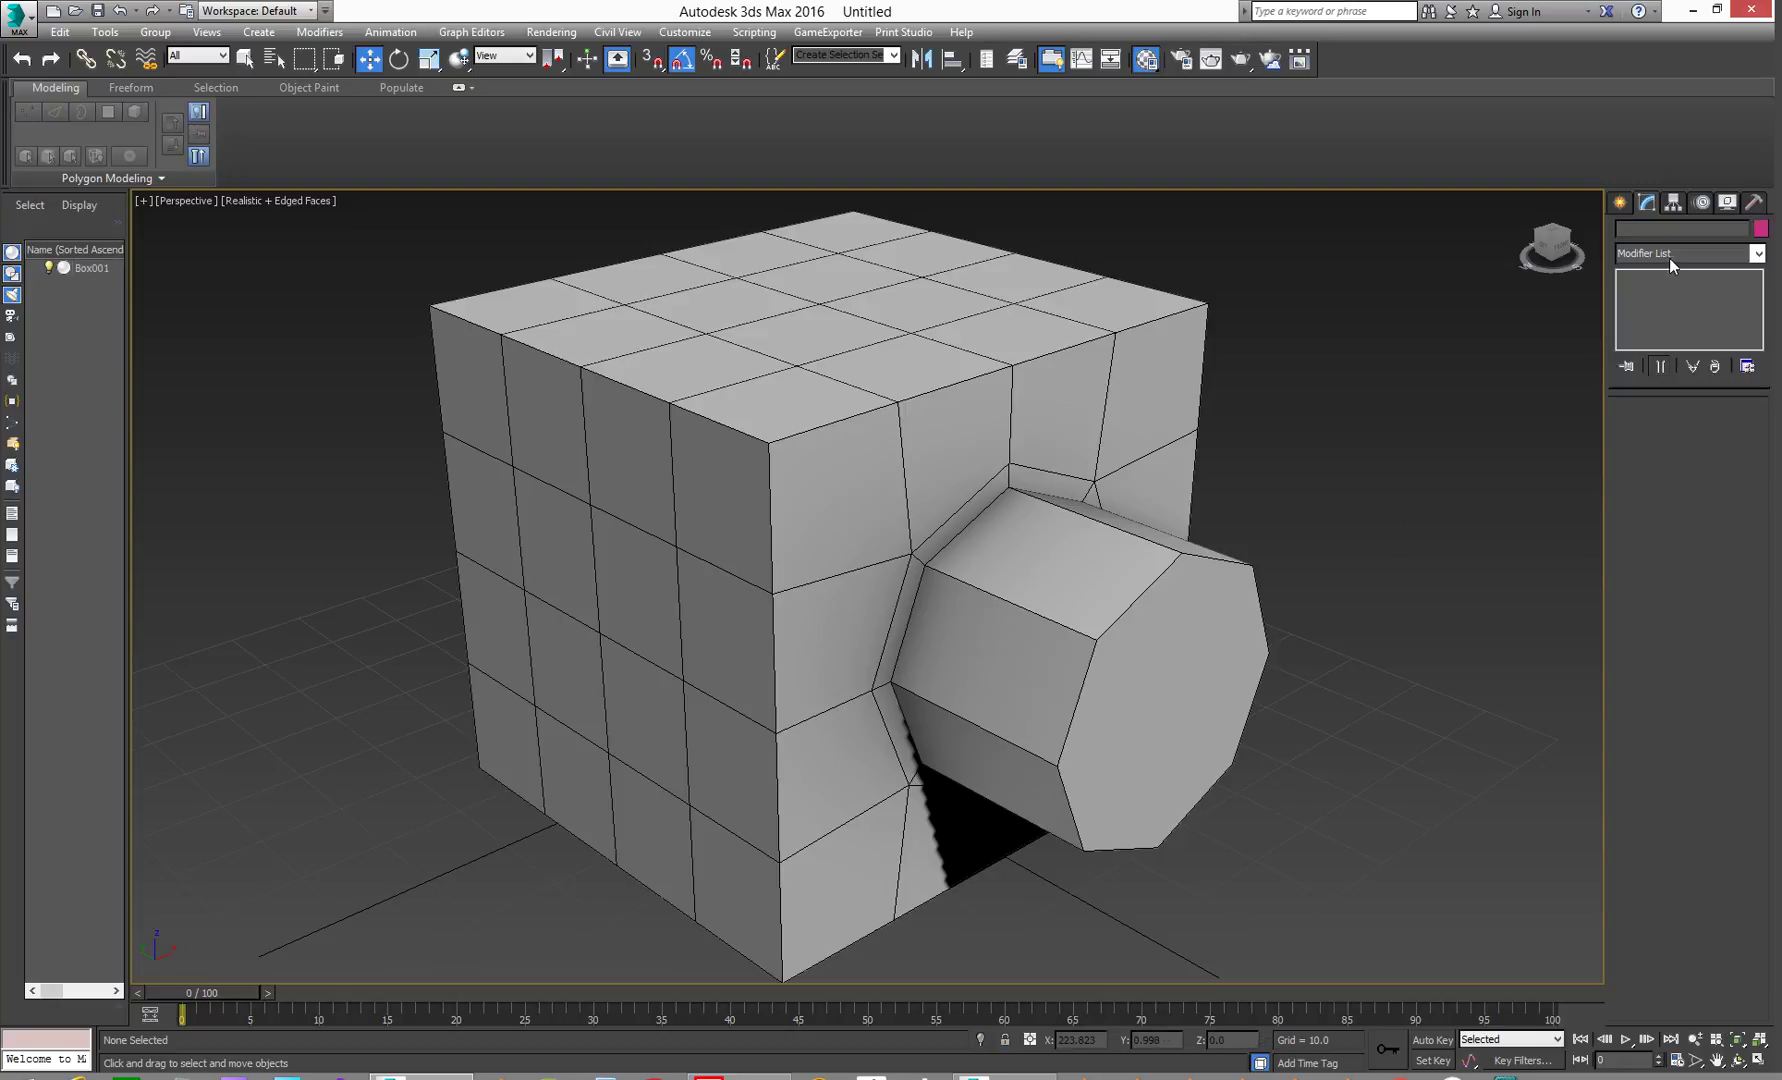
pyautogui.click(1682, 277)
pyautogui.click(1676, 292)
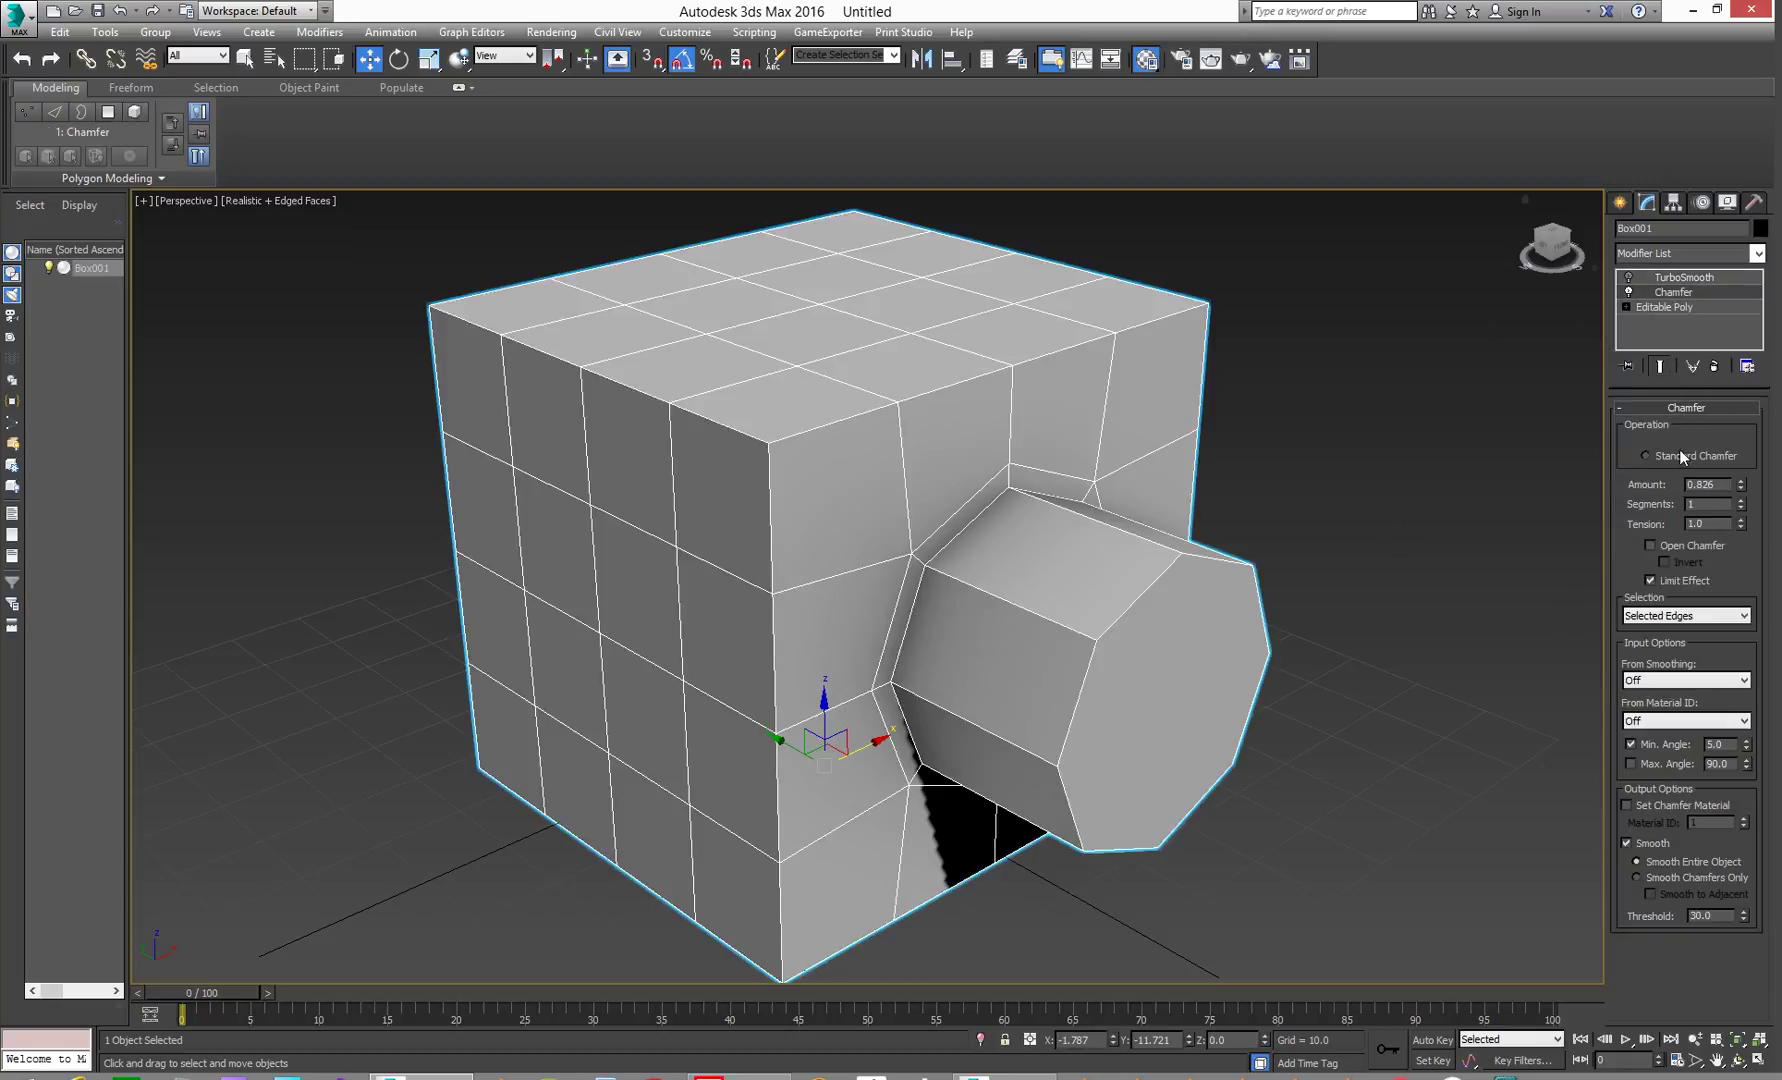
pyautogui.click(1664, 617)
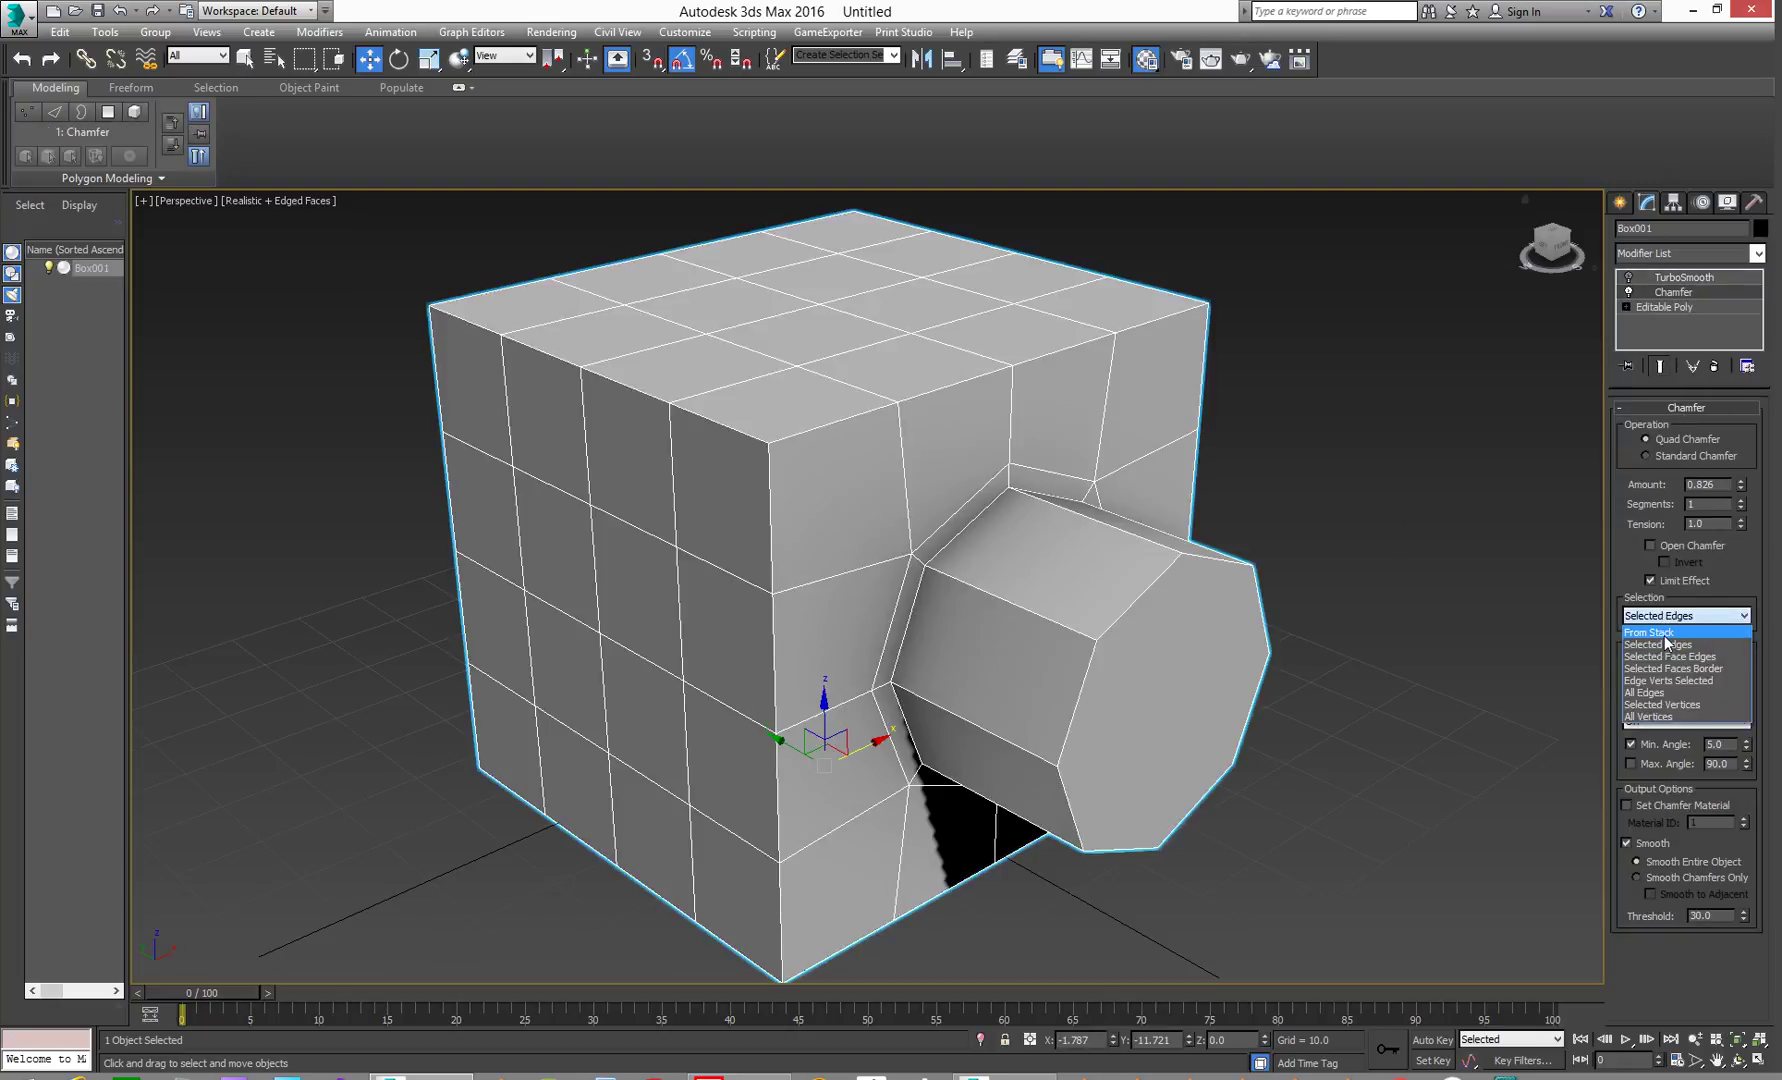
pyautogui.click(1665, 634)
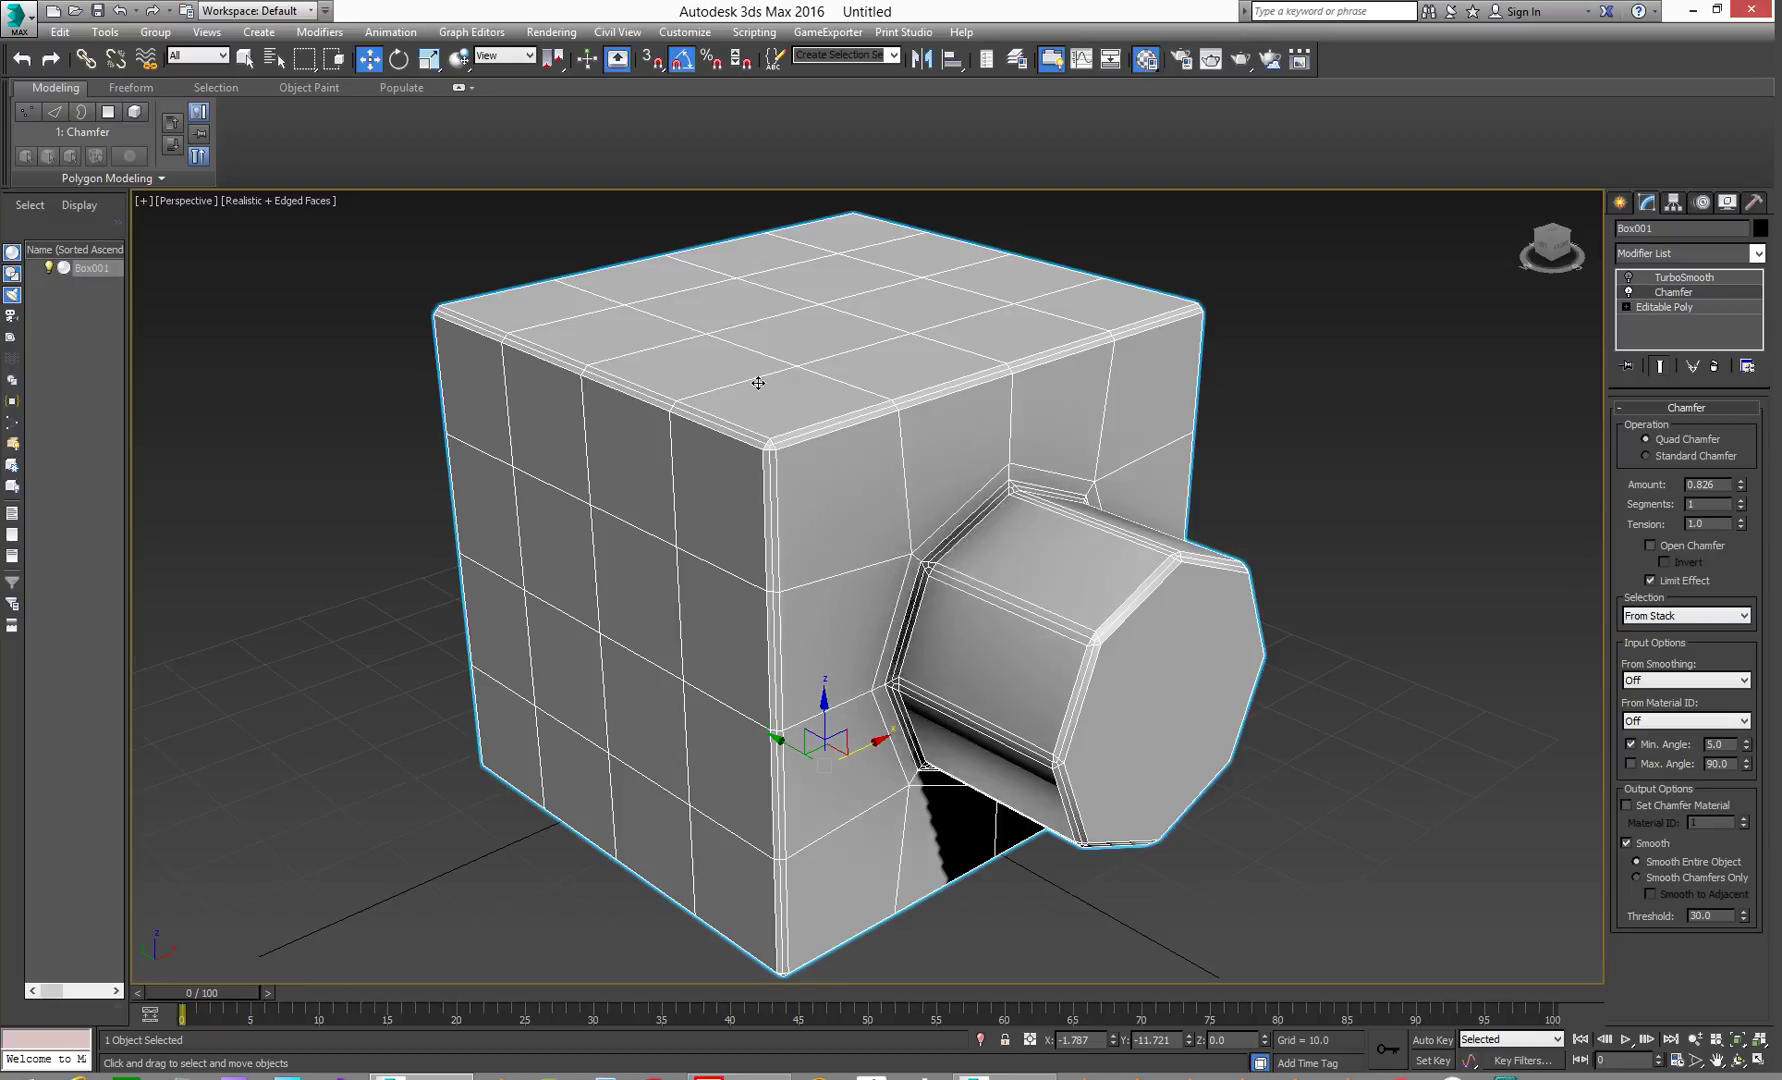
# Try the Standard chamfer operation, then switch back to Quad Chamfer.
pyautogui.click(1646, 455)
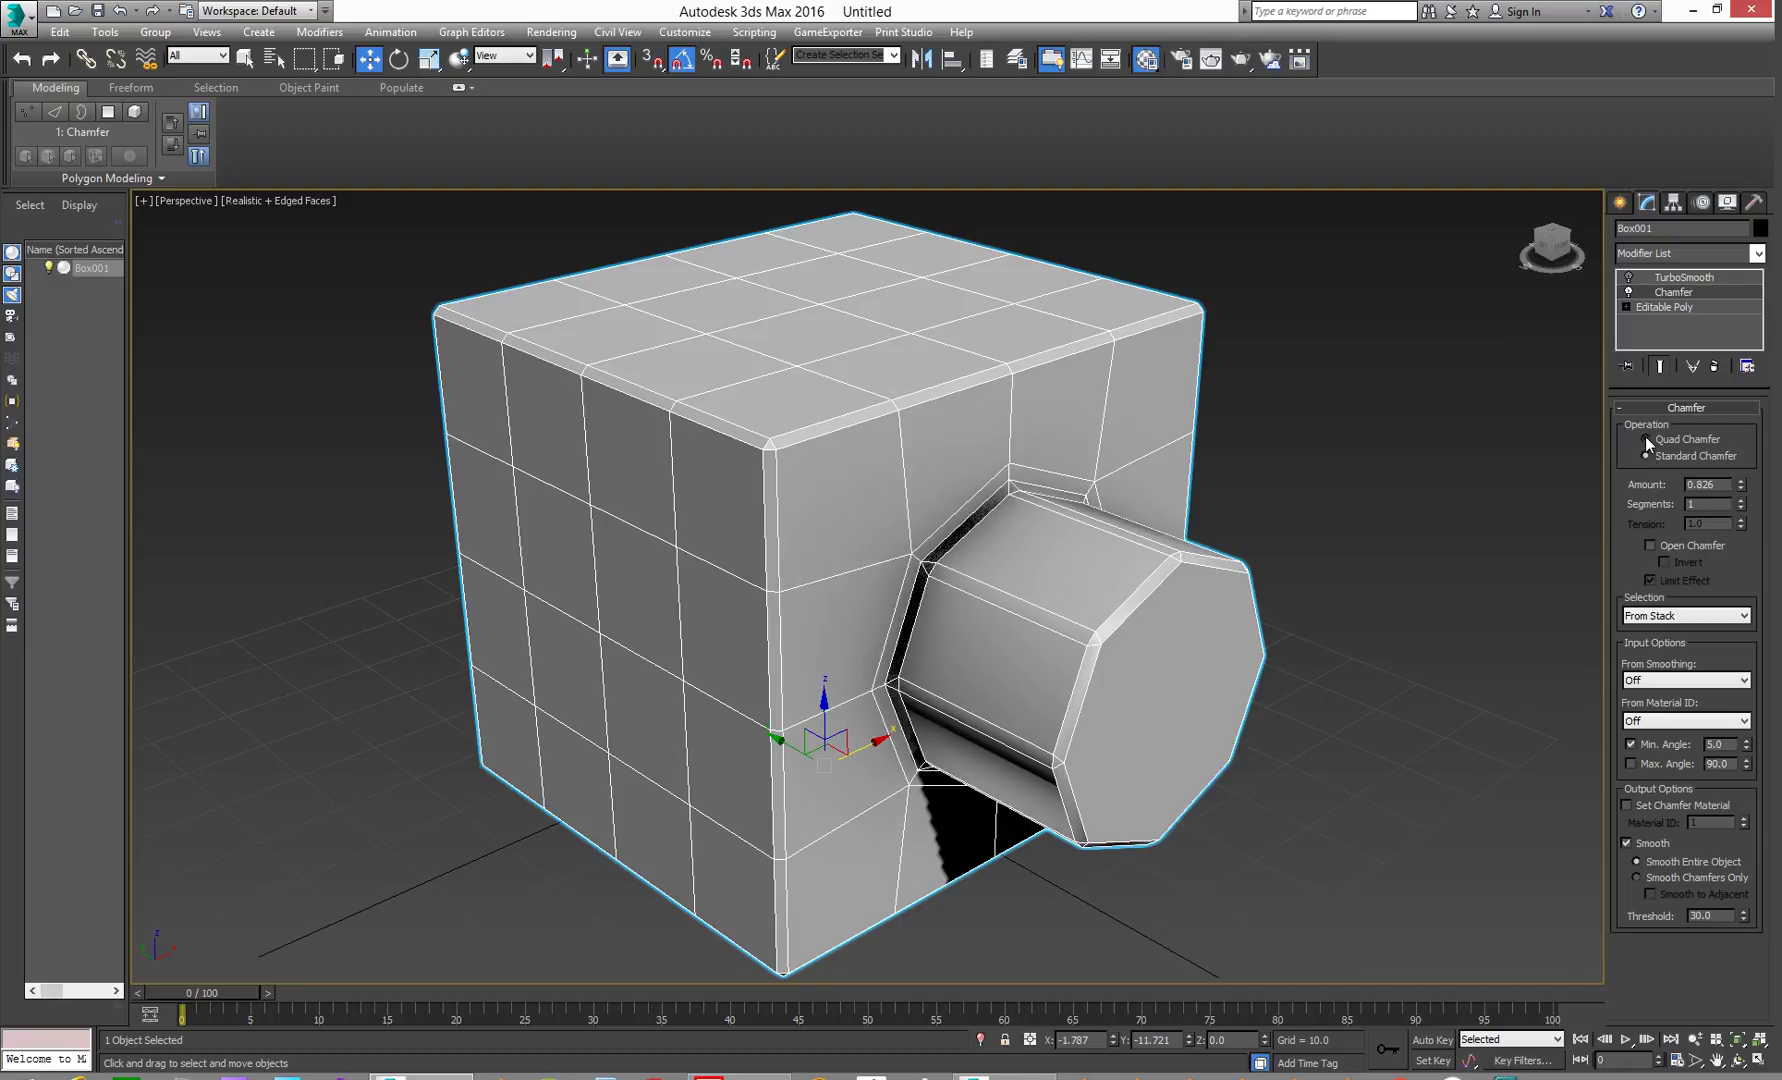
pyautogui.click(1646, 439)
pyautogui.moveTo(1138, 592); pyautogui.dragTo(999, 563, button='middle')
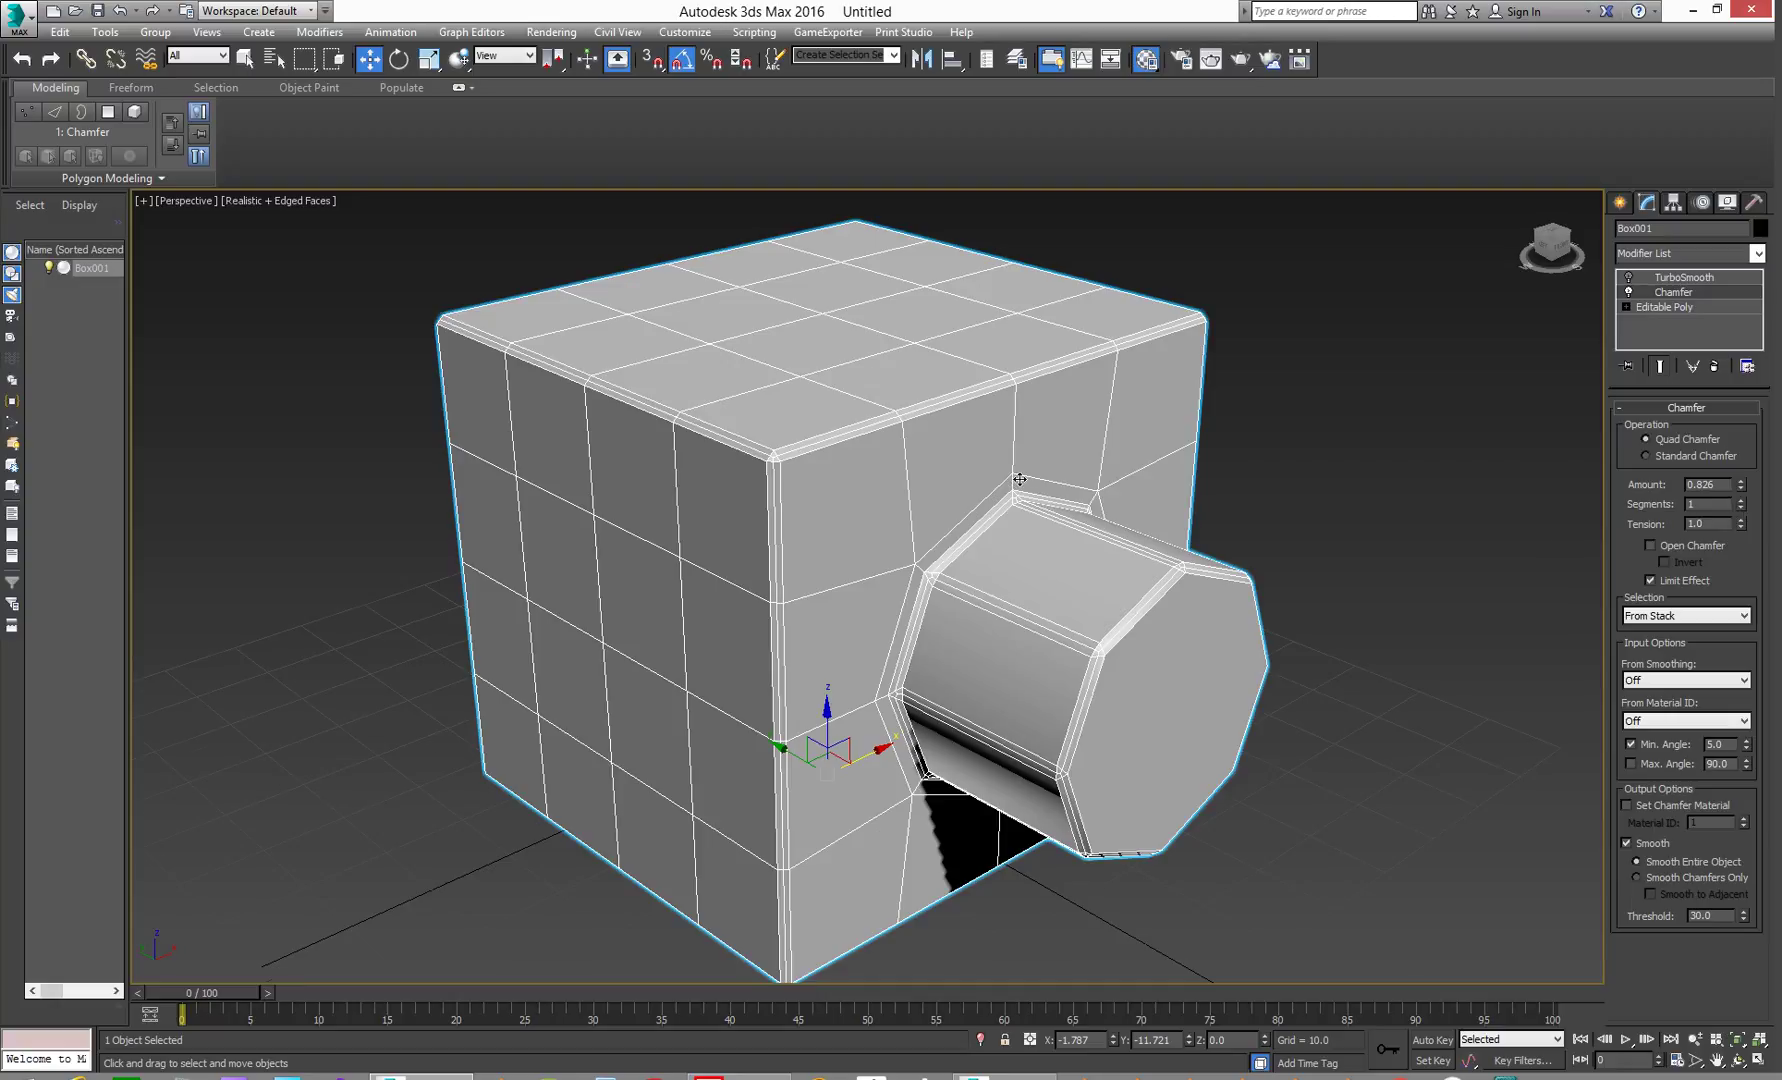
pyautogui.moveTo(1019, 480); pyautogui.dragTo(1024, 489, button='middle')
pyautogui.scroll(5, 999, 498)
pyautogui.scroll(-5, 1005, 497)
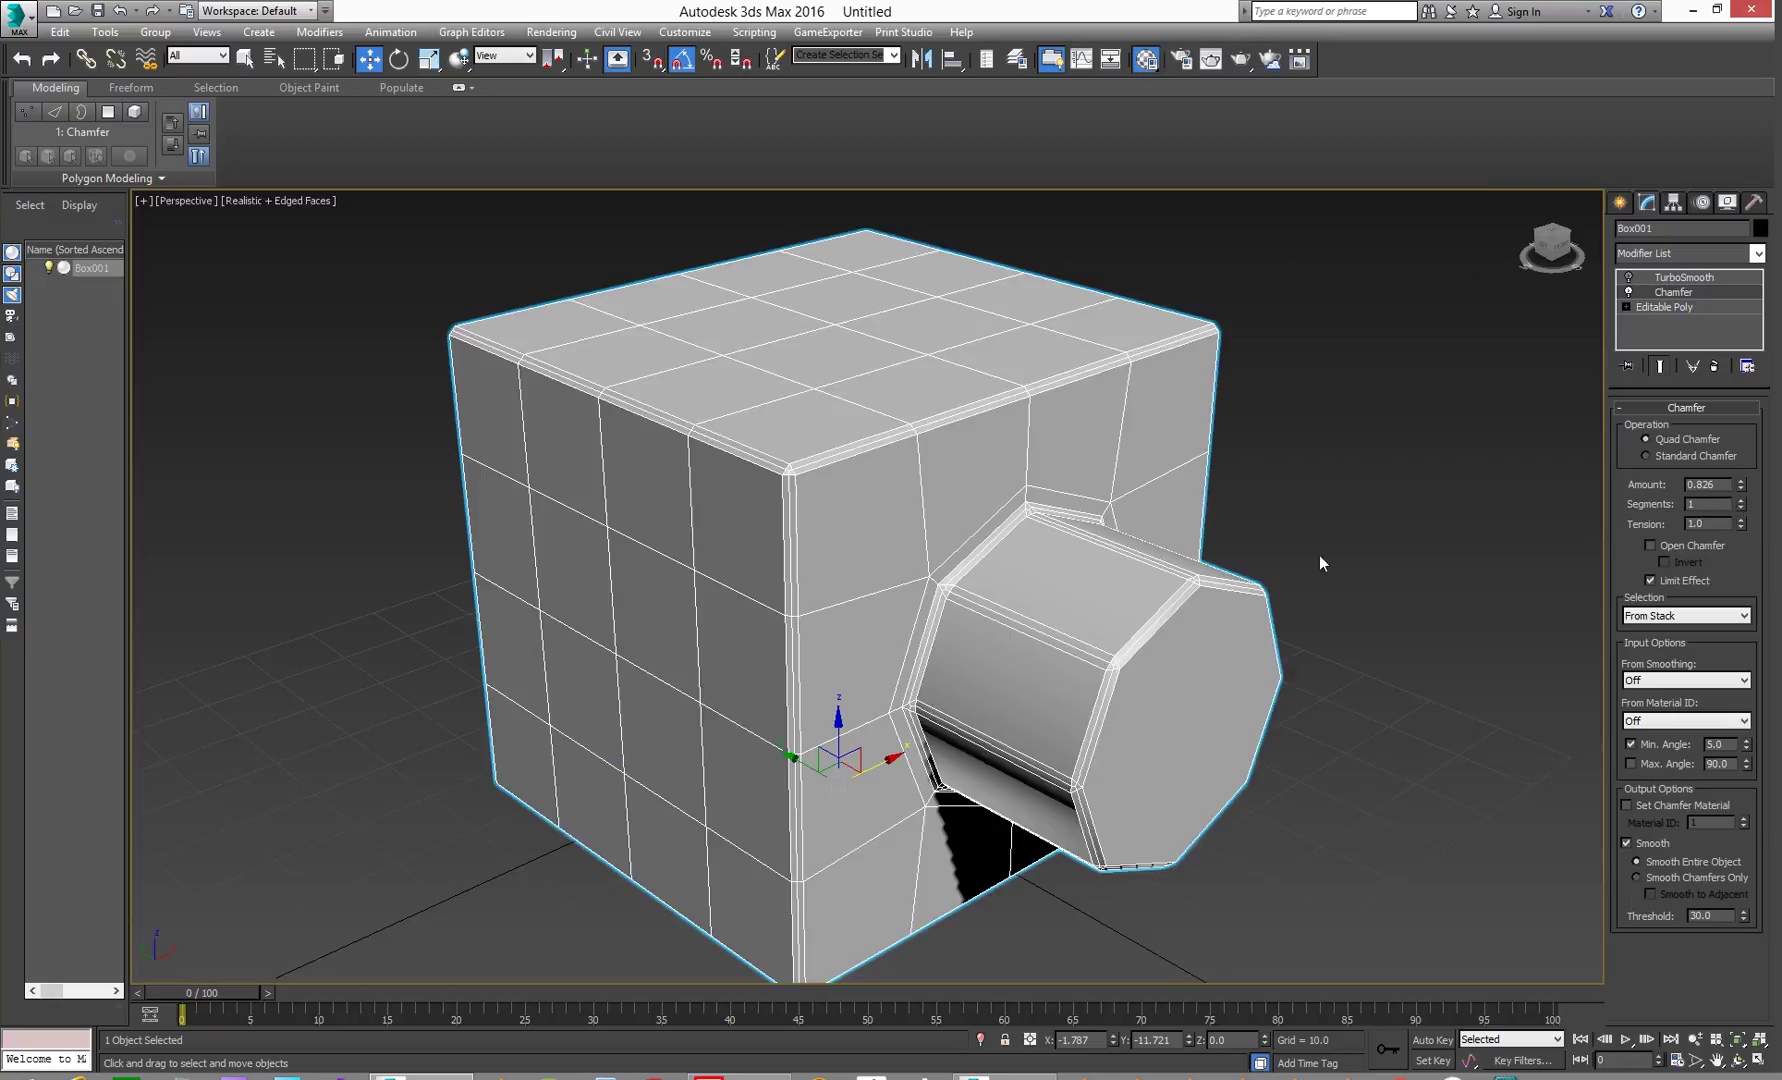
# Make the Chamfer bevel All Edges and raise its amount to 1.726.
pyautogui.click(1686, 618)
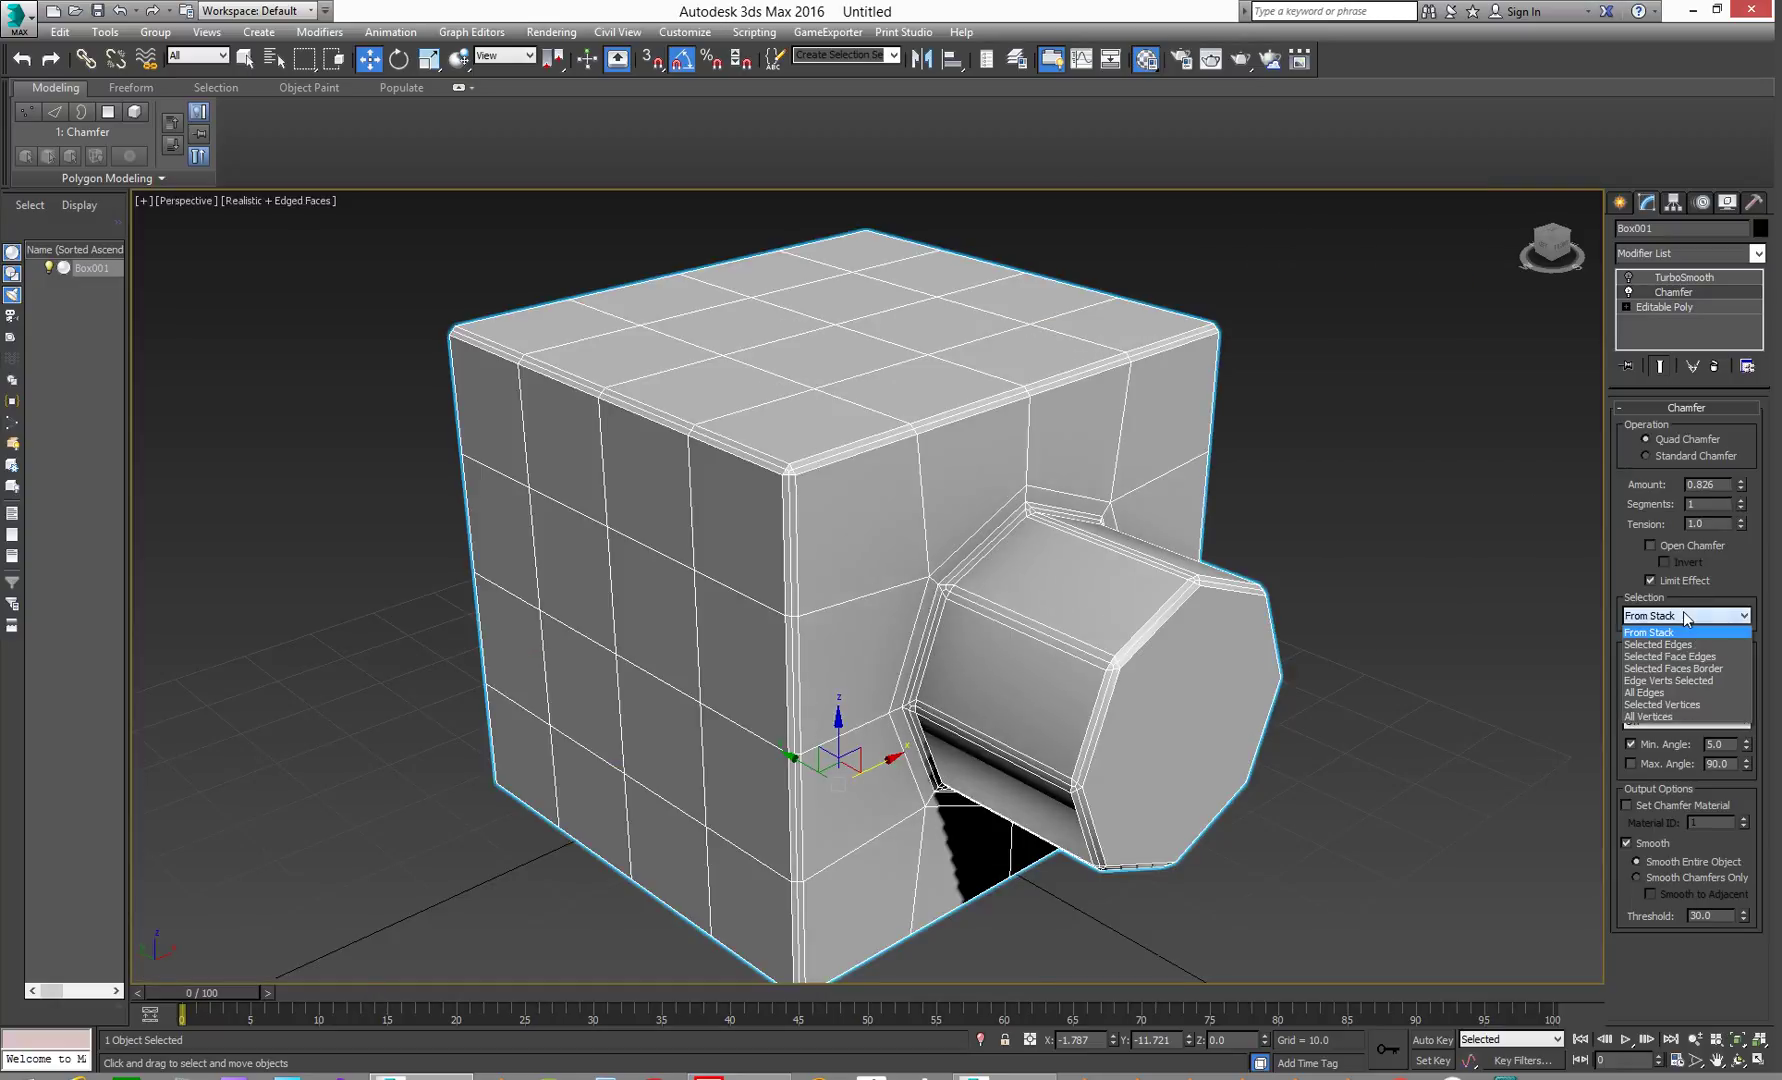
pyautogui.click(1672, 692)
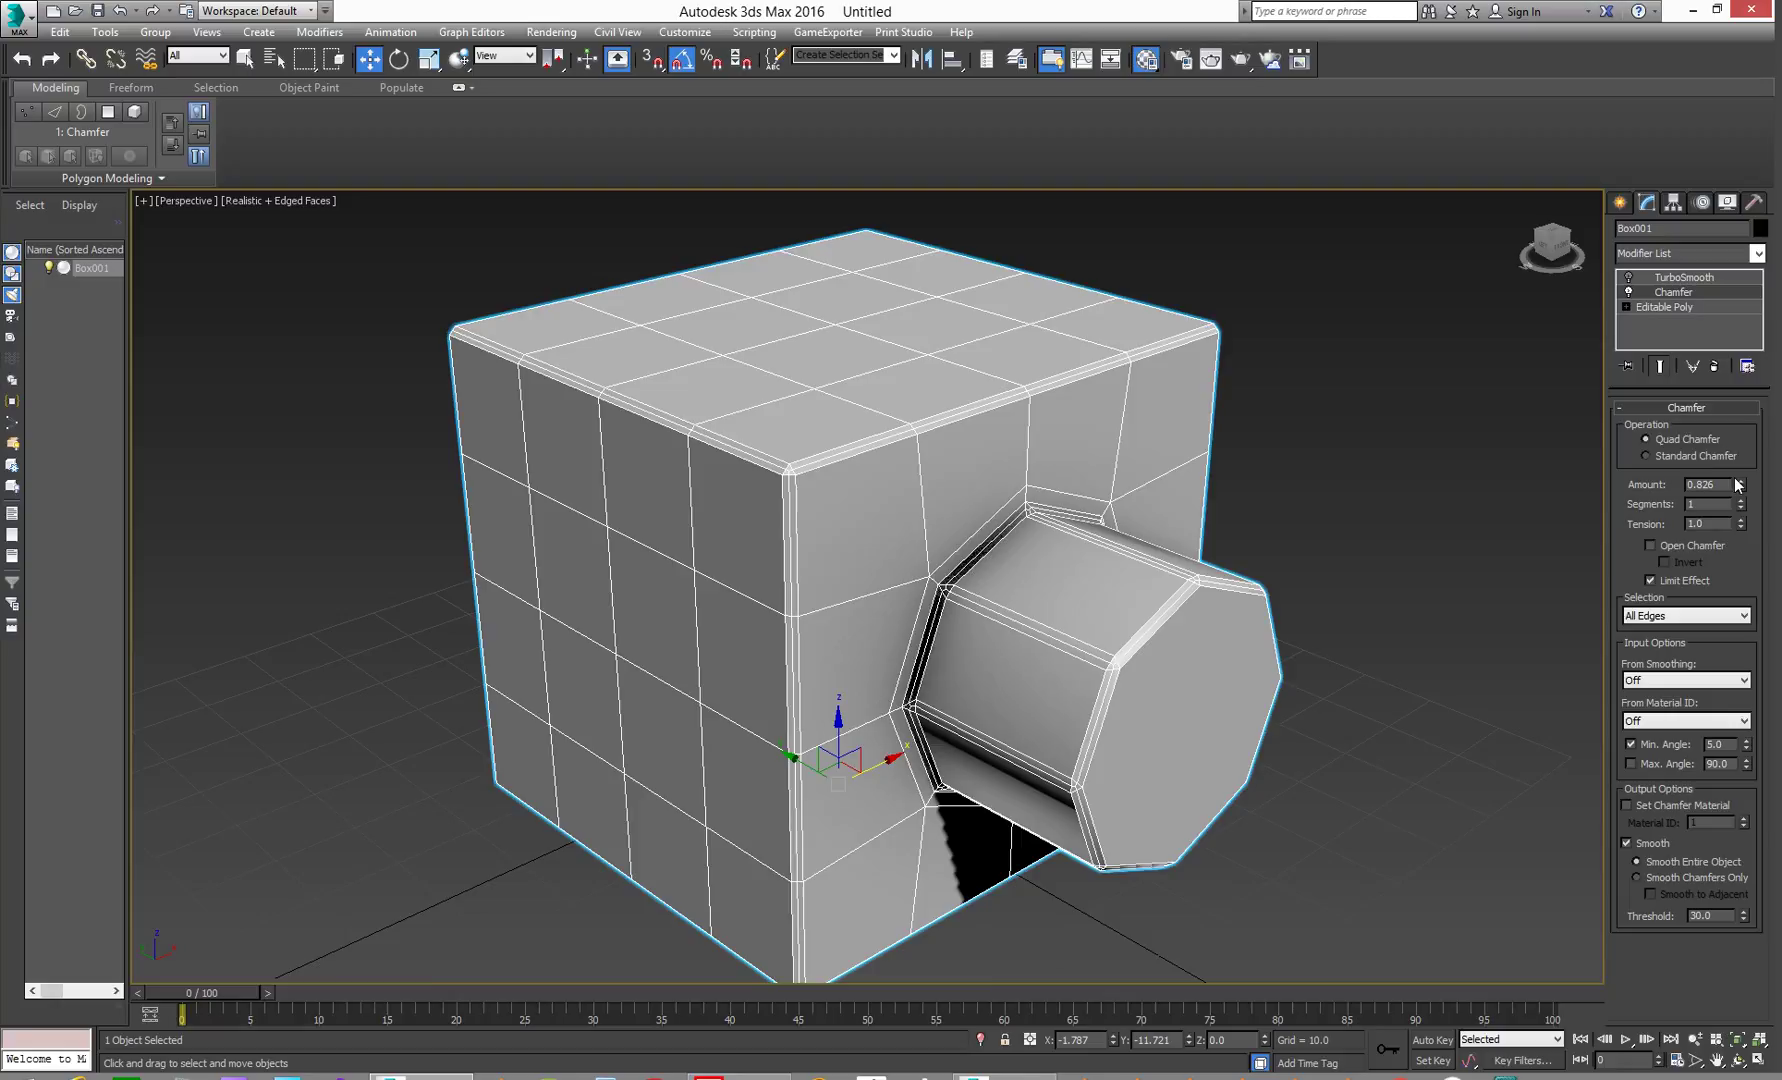
pyautogui.moveTo(1741, 487); pyautogui.dragTo(1720, 424)
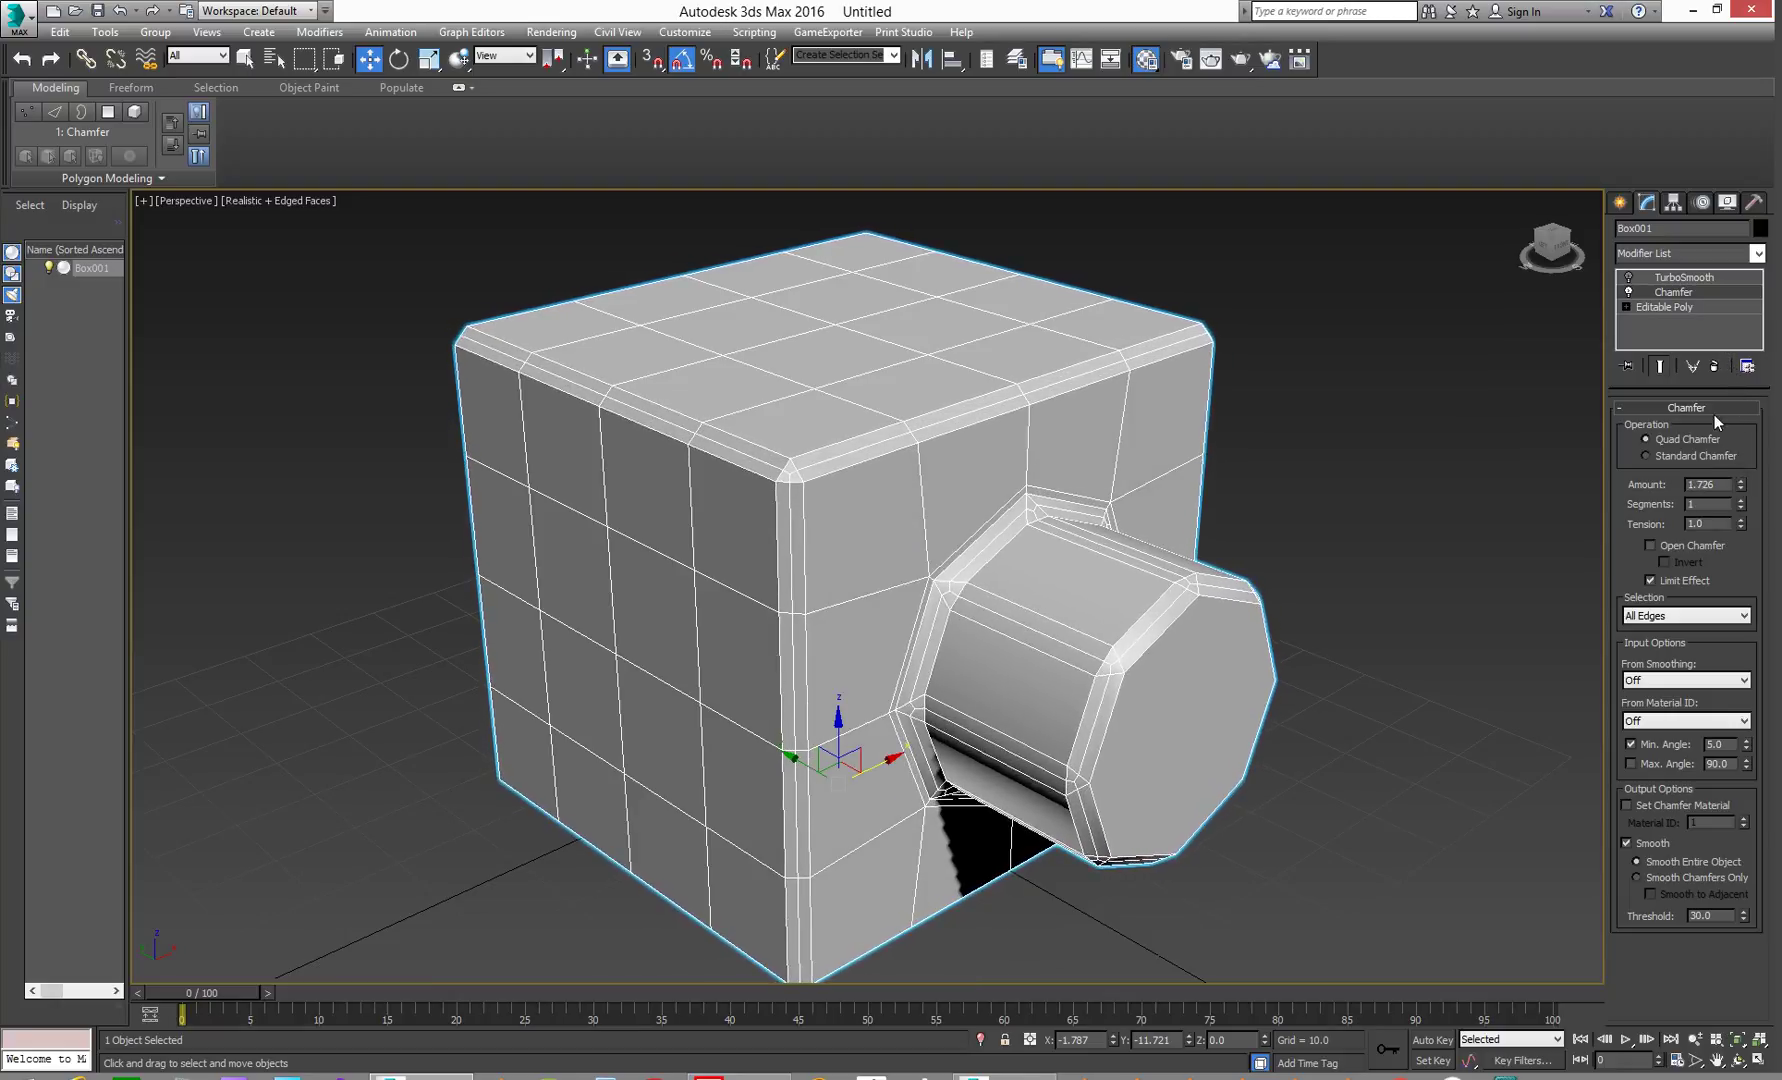
pyautogui.moveTo(959, 467); pyautogui.dragTo(948, 461, button='middle')
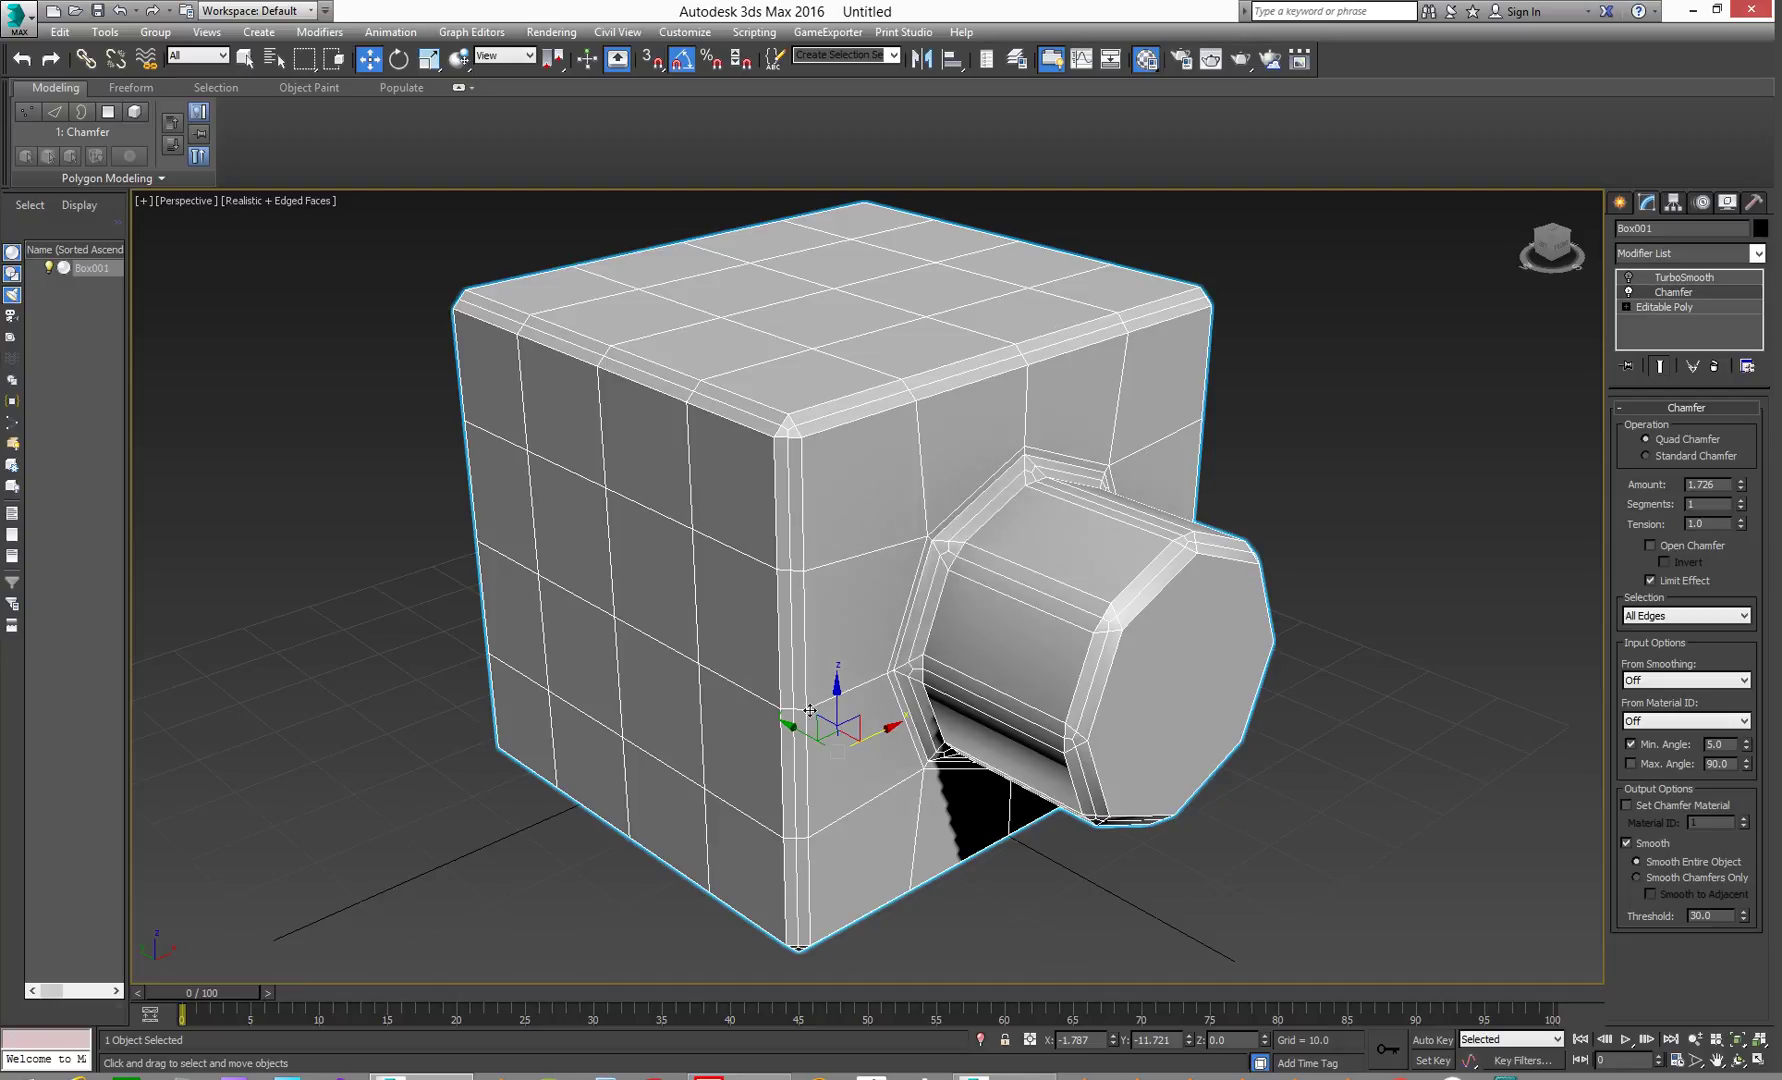
# Turn TurboSmooth back on at 2 iterations and orbit to inspect the rounded model.
pyautogui.click(1629, 278)
pyautogui.click(1680, 277)
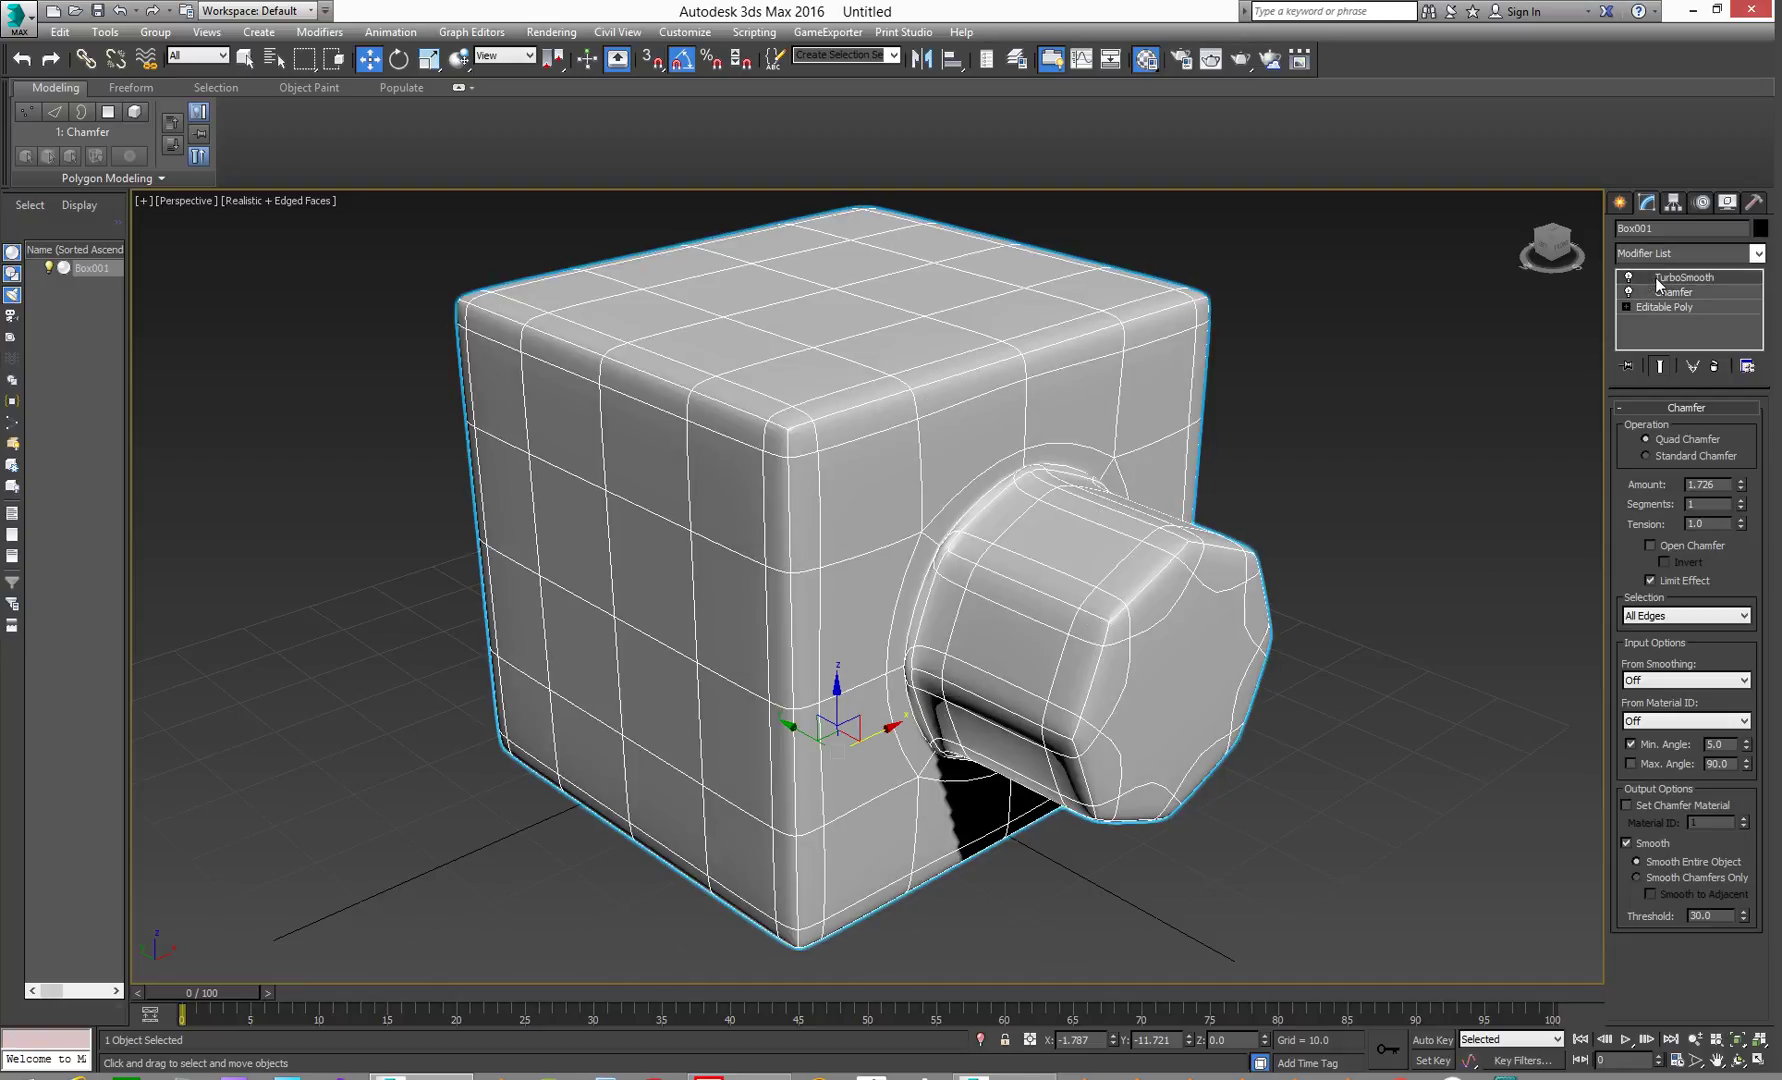
pyautogui.keyDown('alt'); pyautogui.moveTo(830, 683); pyautogui.dragTo(758, 586, button='middle'); pyautogui.keyUp('alt')
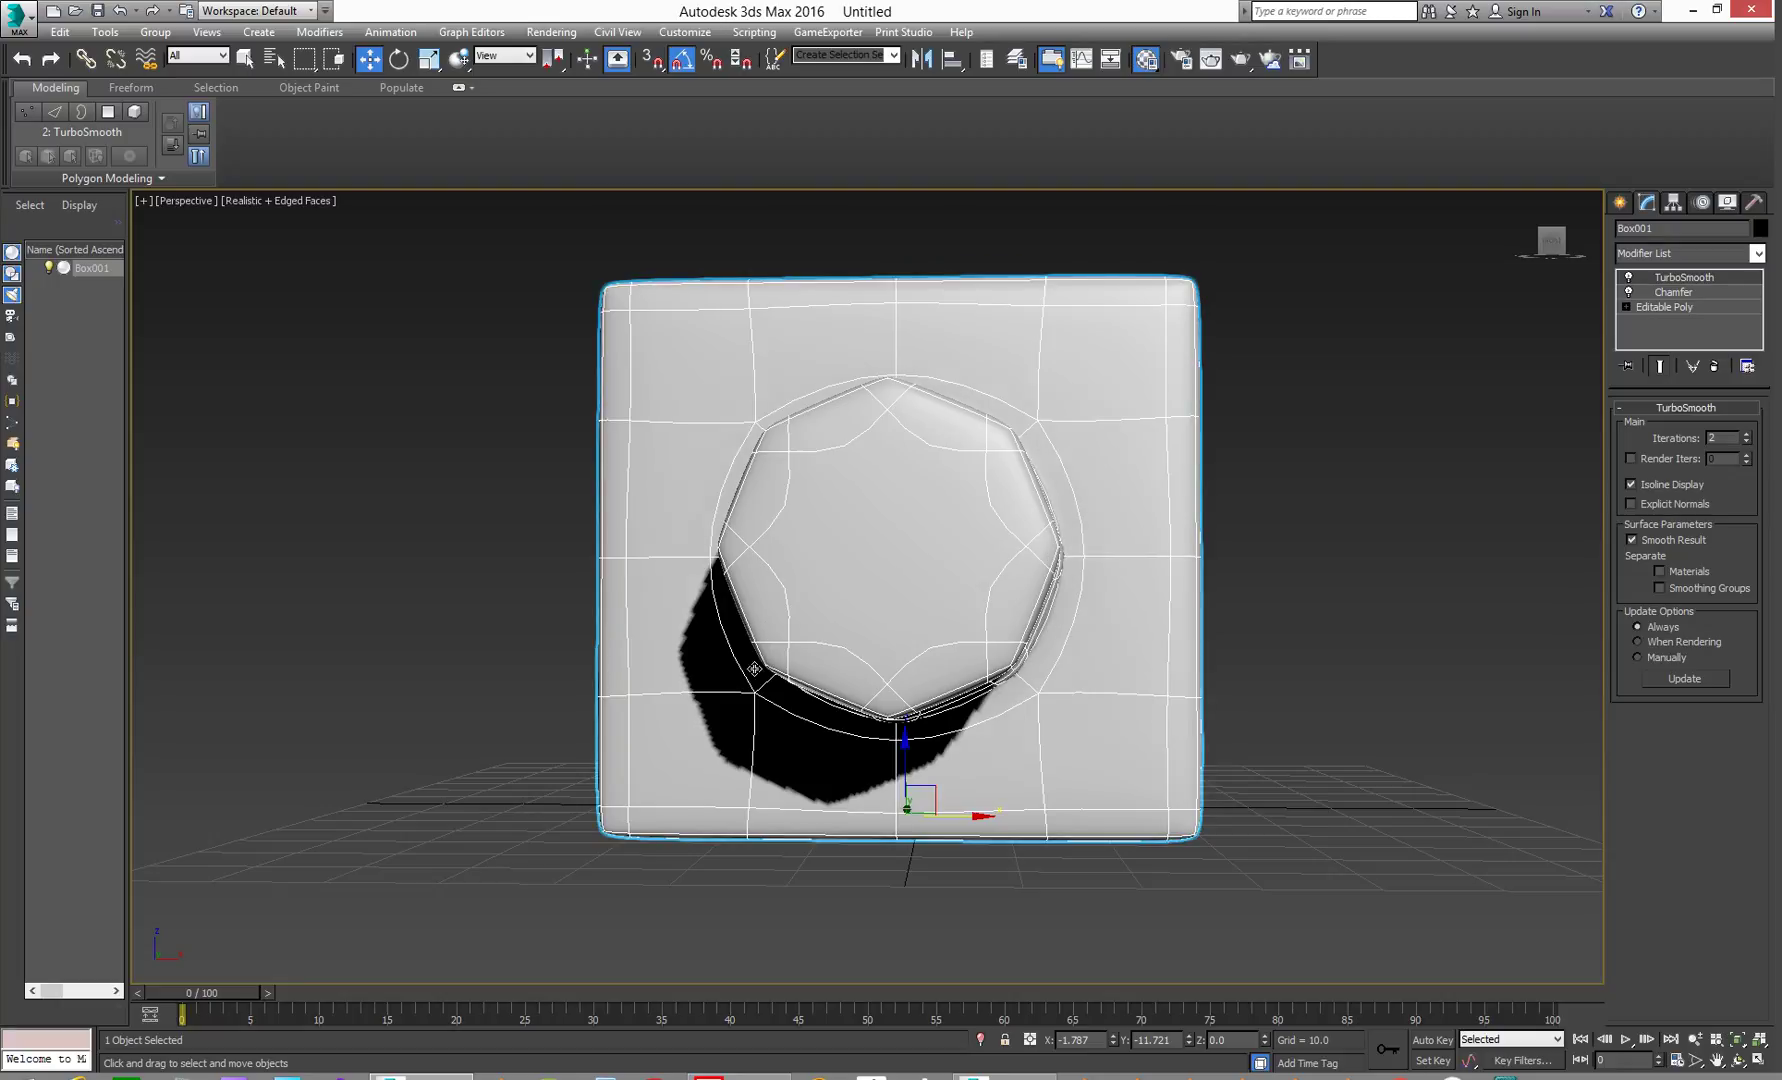
pyautogui.keyDown('alt'); pyautogui.moveTo(701, 627); pyautogui.dragTo(1013, 624, button='middle'); pyautogui.keyUp('alt')
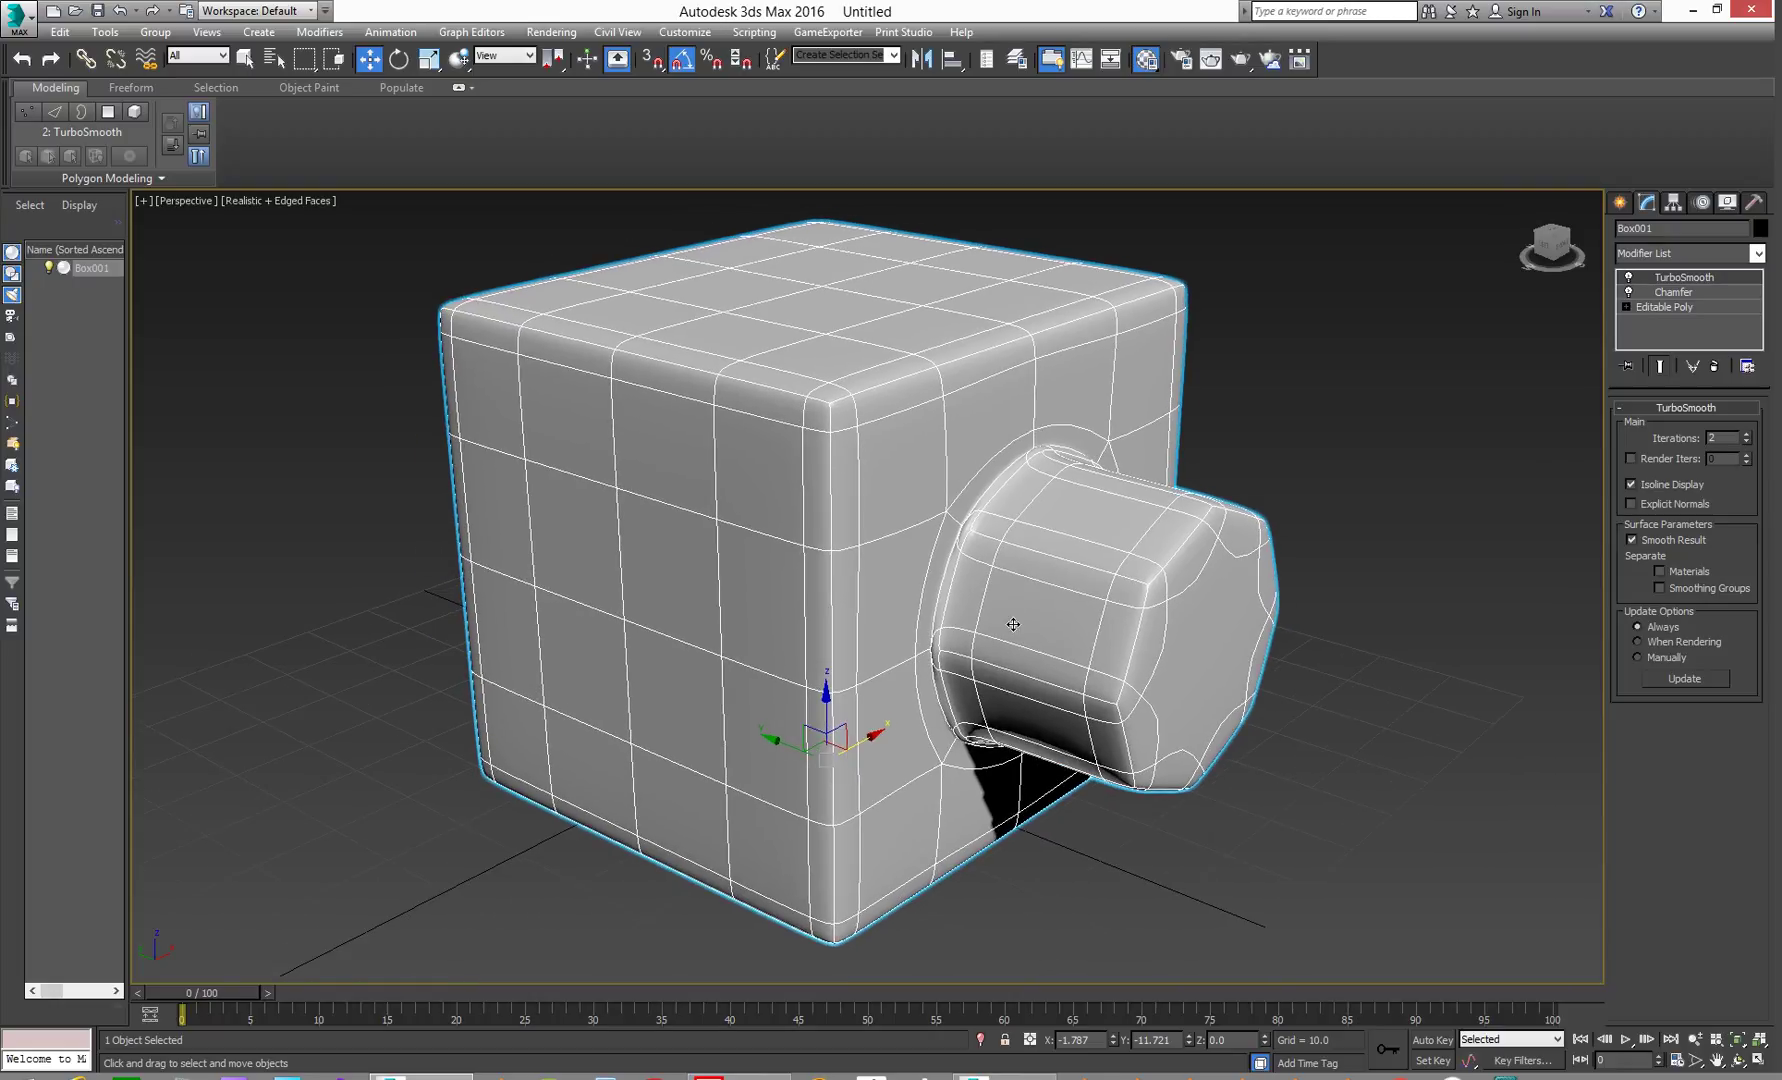
# Disable TurboSmooth and Chamfer and drop to the Editable Poly base mesh.
pyautogui.click(1628, 277)
pyautogui.click(1628, 292)
pyautogui.click(1665, 307)
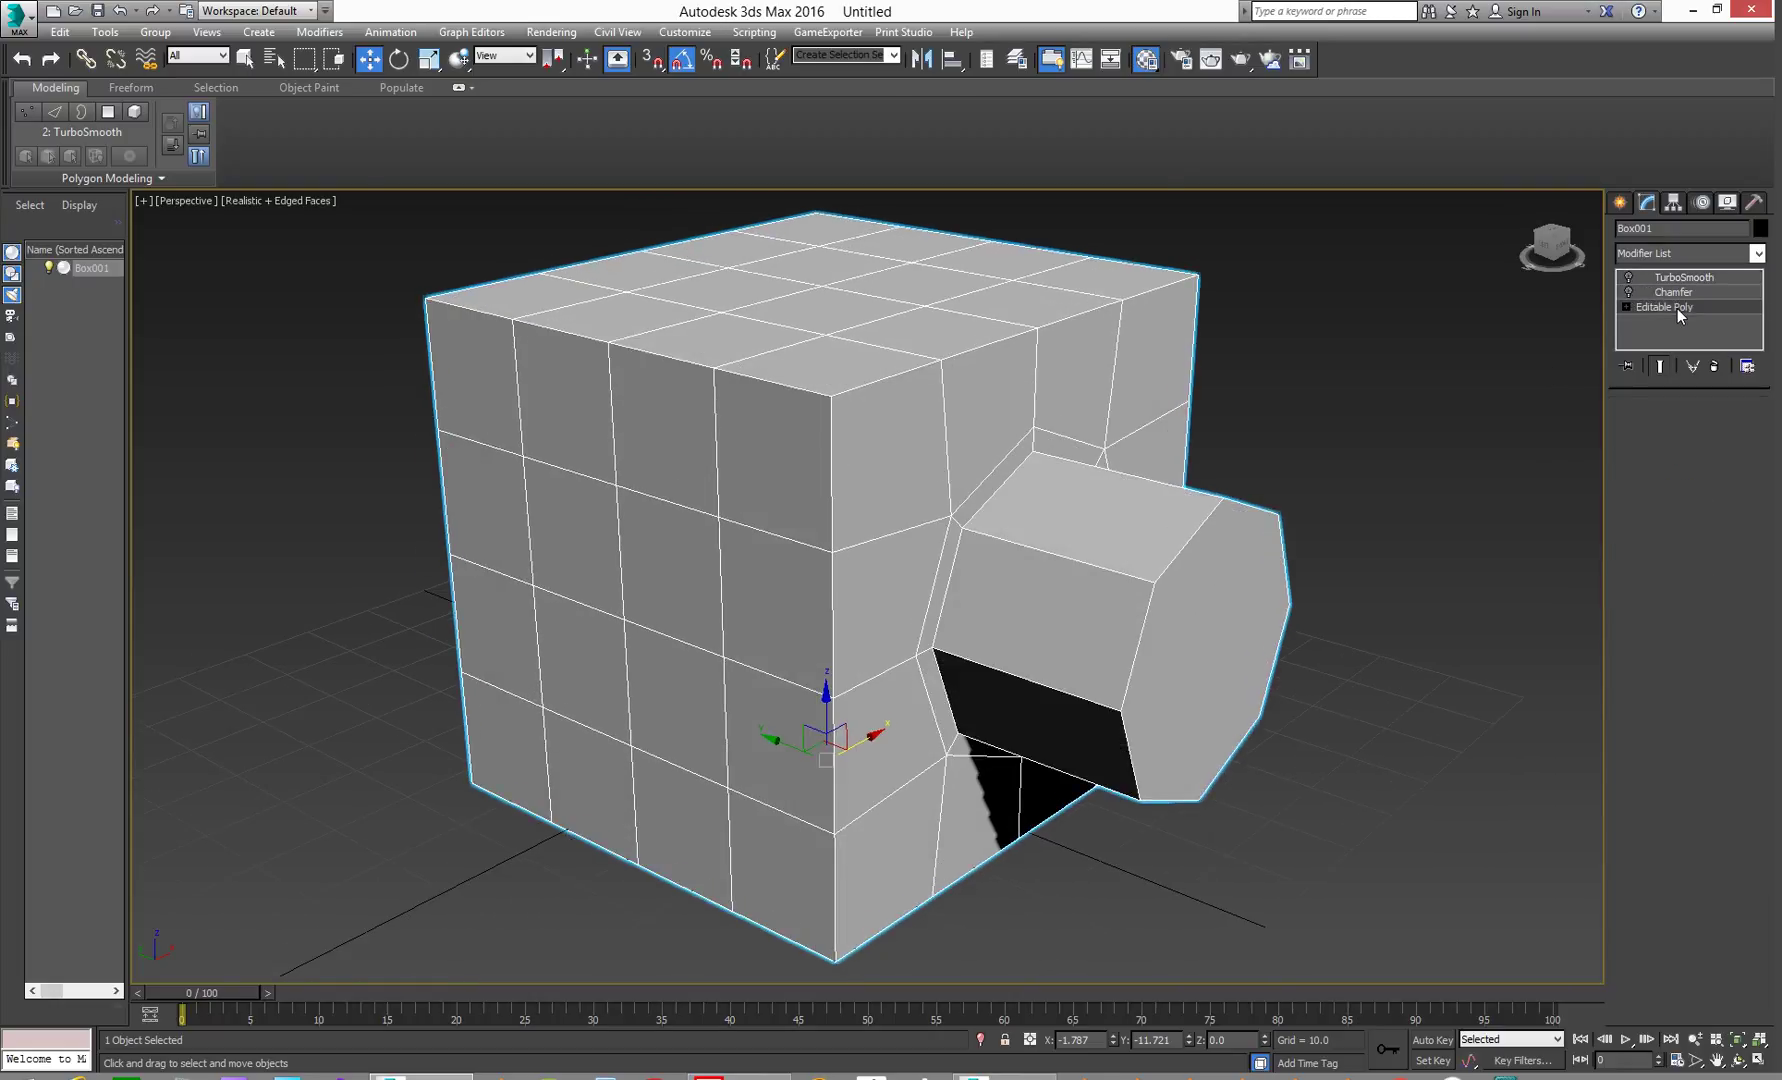
pyautogui.moveTo(1042, 610)
pyautogui.keyDown('alt'); pyautogui.mouseDown(button='middle')
pyautogui.moveTo(832, 565)
pyautogui.moveTo(1019, 605)
pyautogui.mouseUp(button='middle'); pyautogui.keyUp('alt')
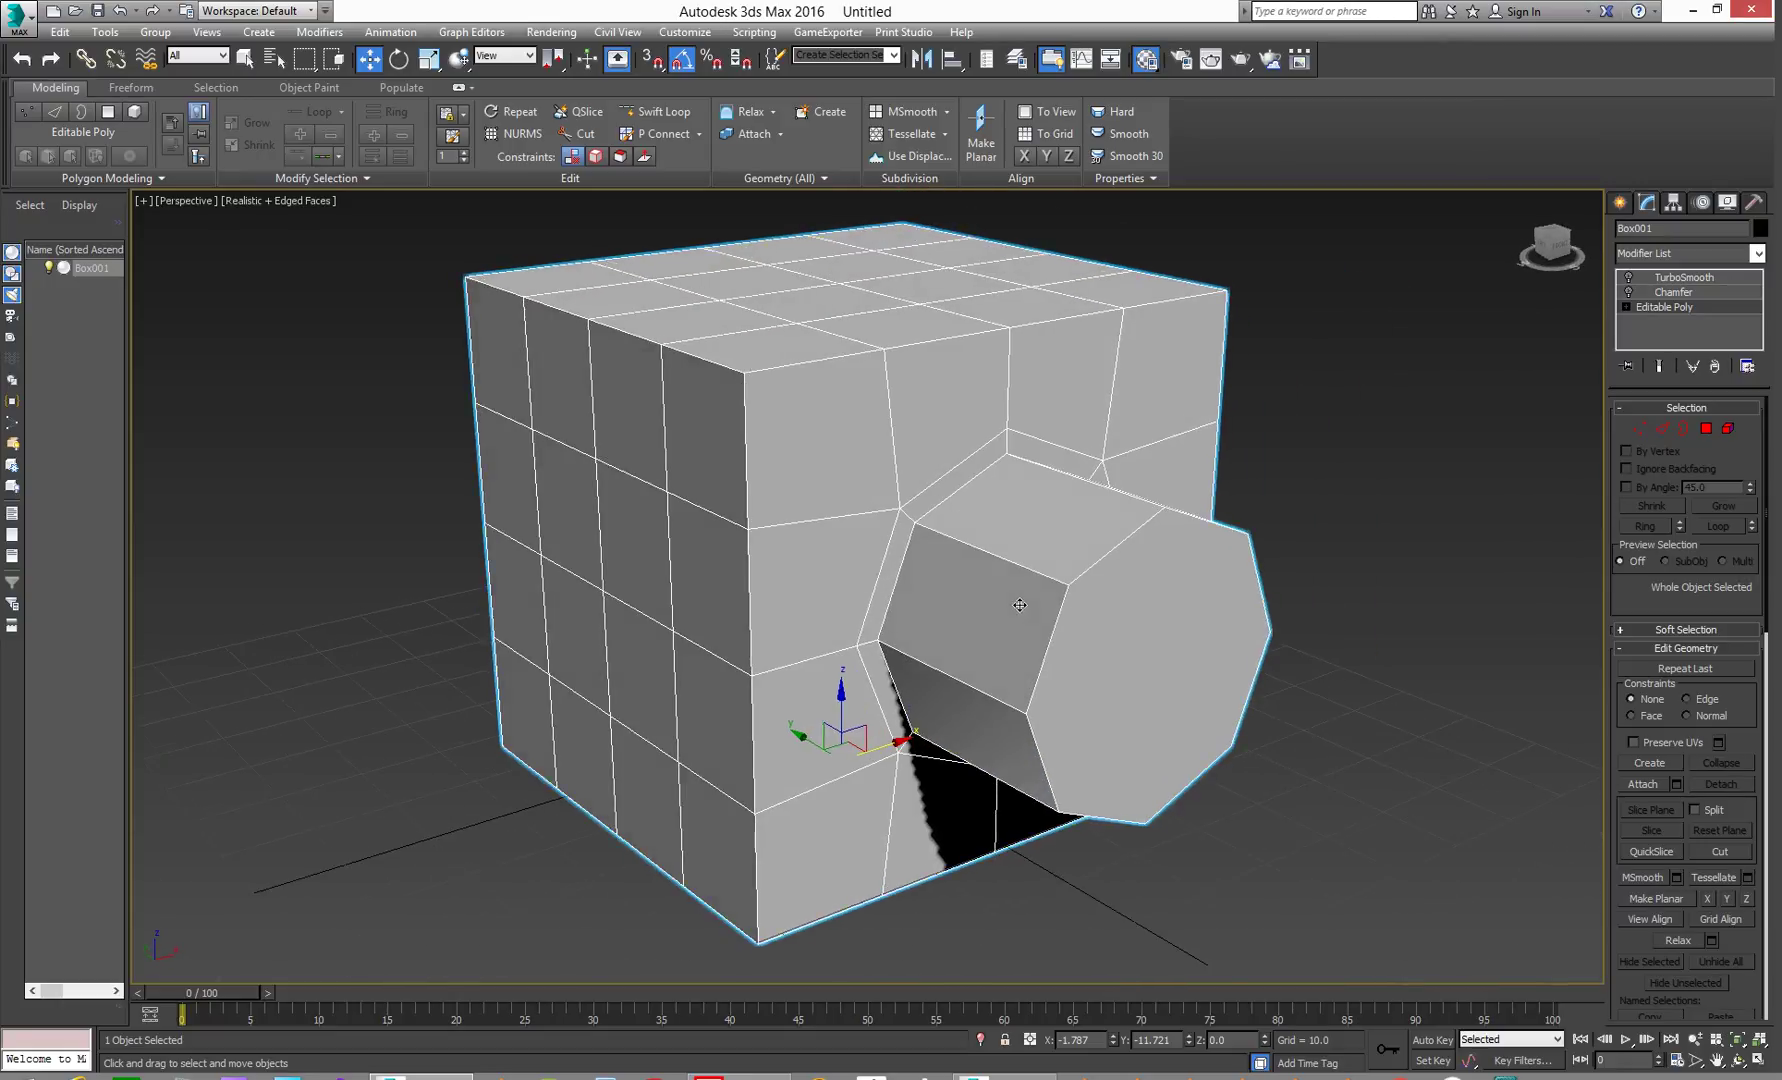
# In Edge mode, reselect the saved named selection set 'new'.
pyautogui.click(1660, 430)
pyautogui.click(893, 55)
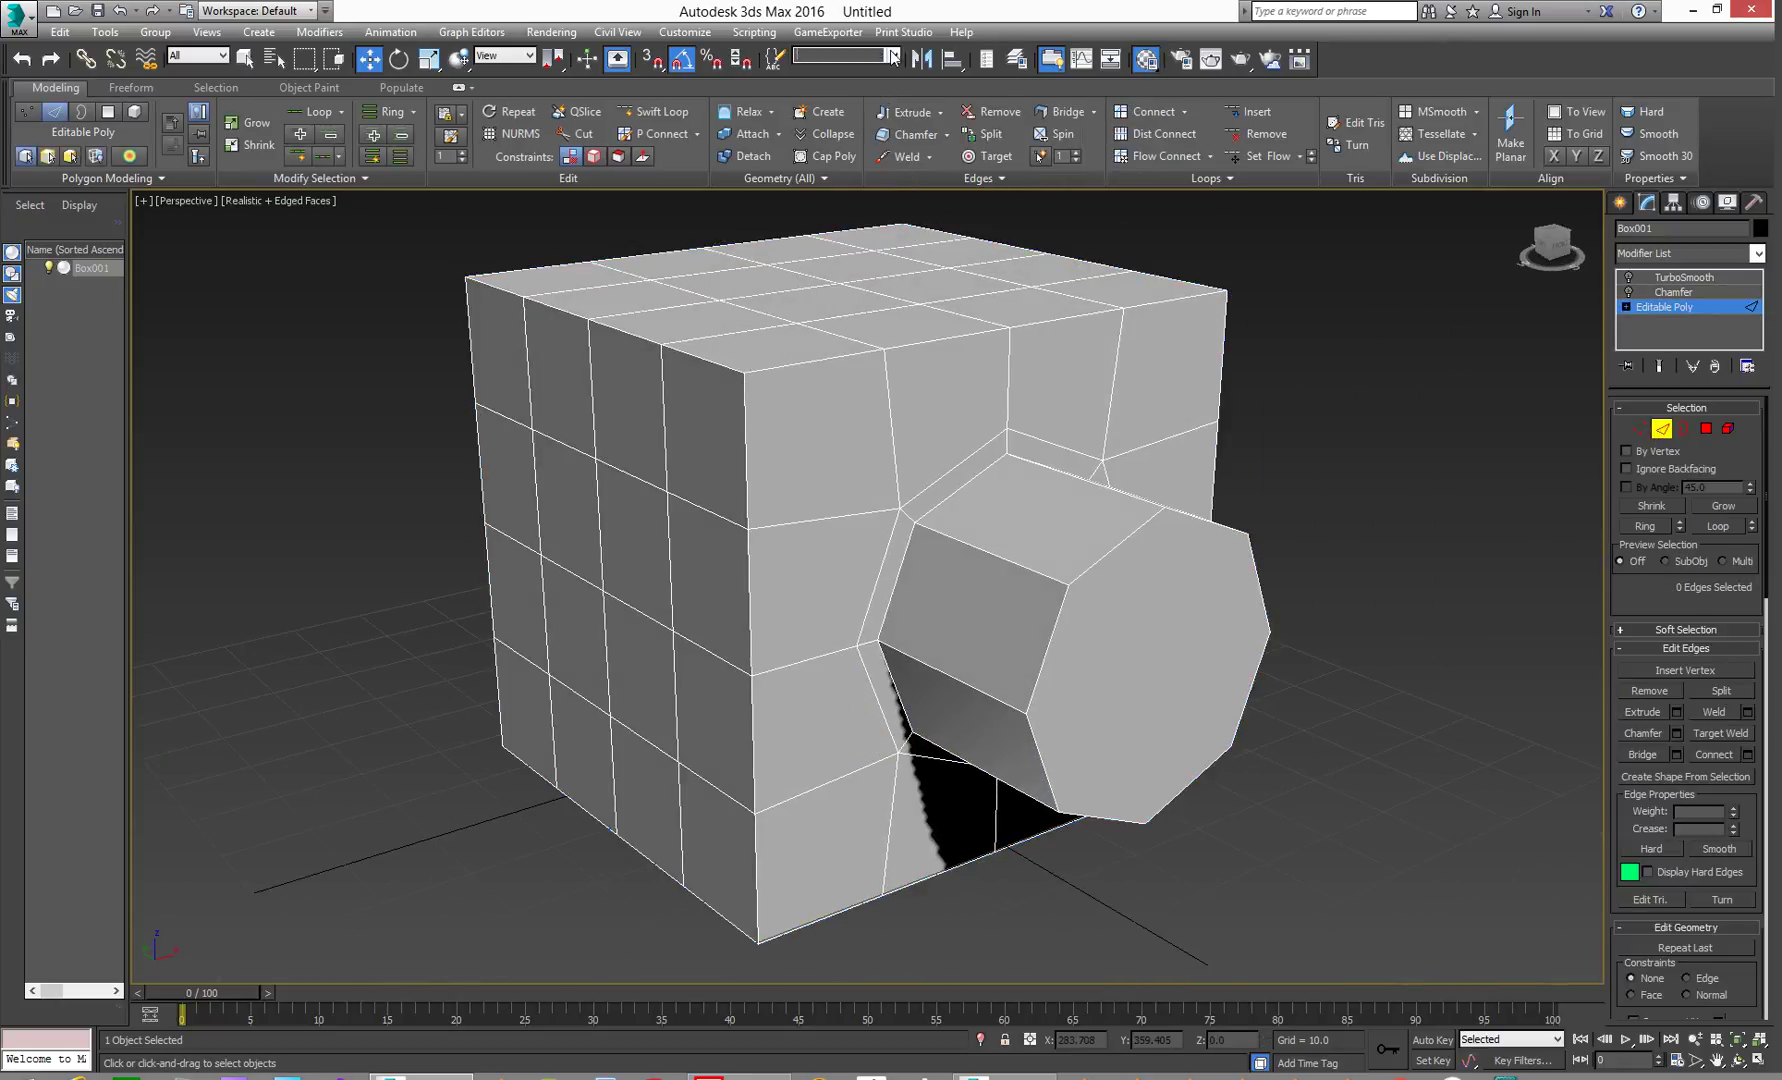
pyautogui.click(835, 85)
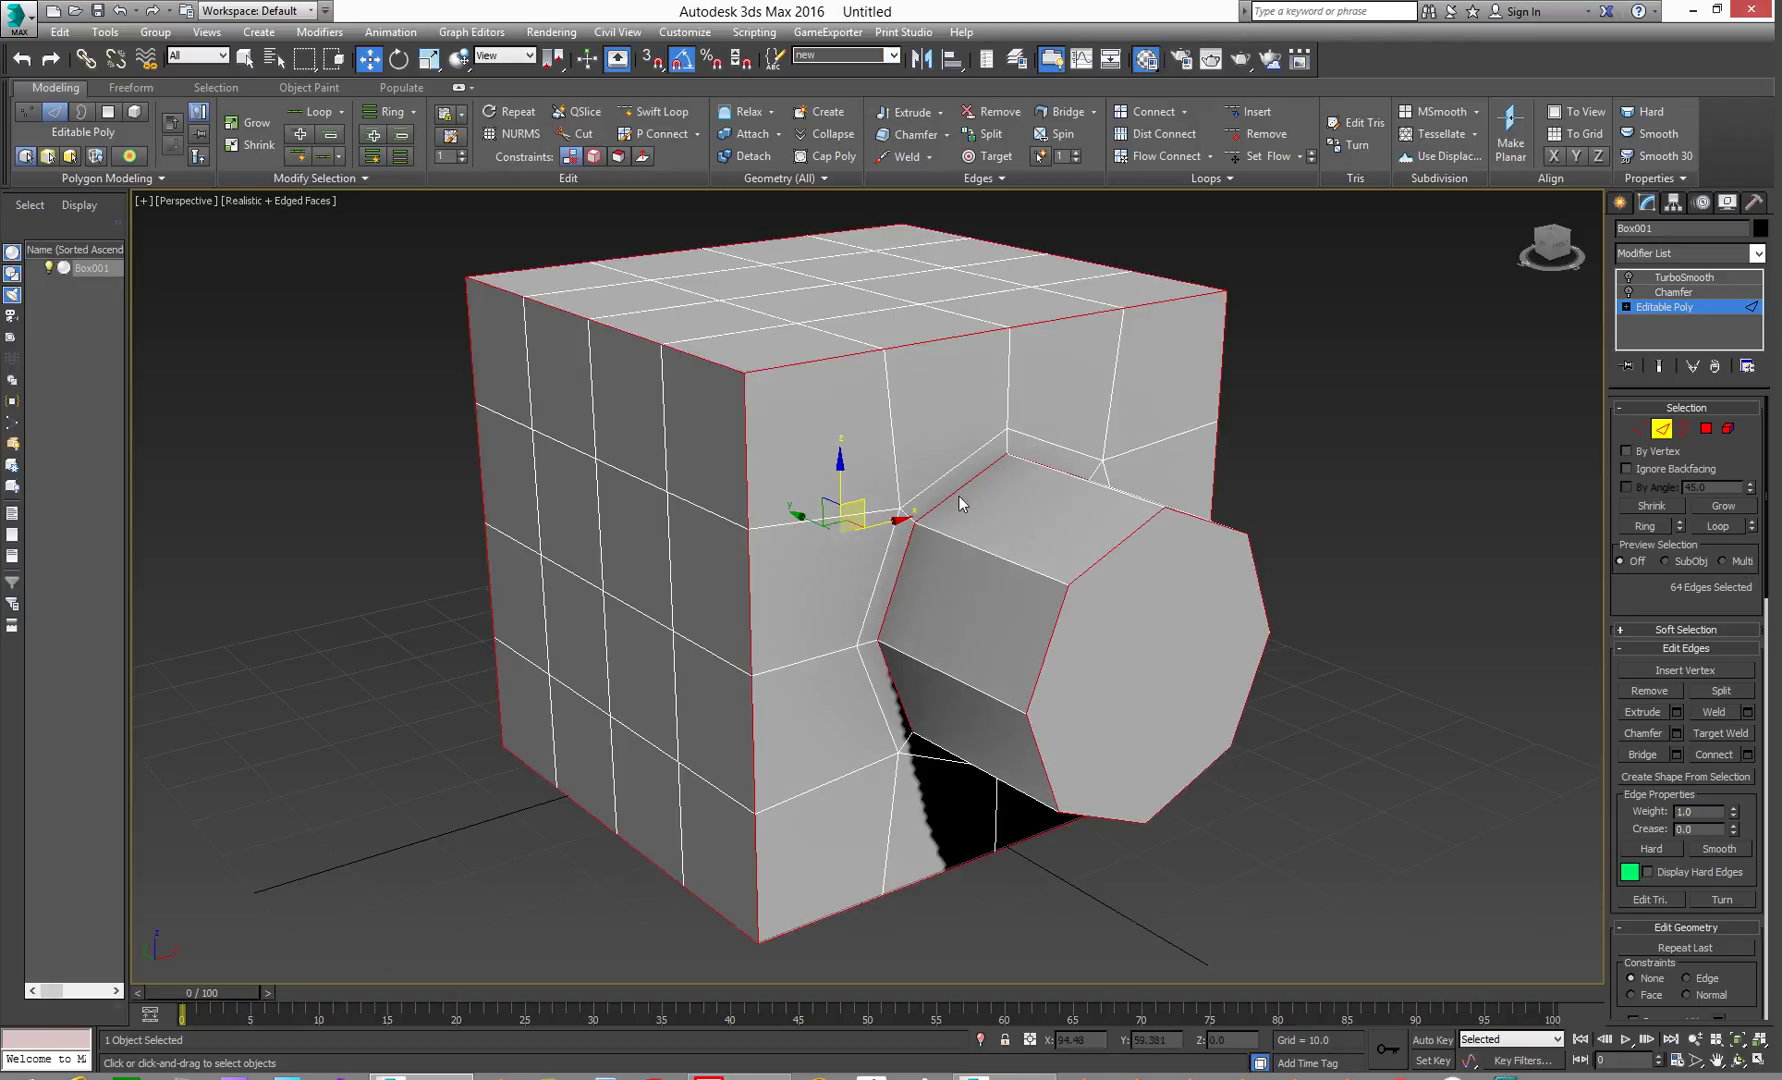
pyautogui.keyDown('alt'); pyautogui.moveTo(815, 400); pyautogui.dragTo(845, 328, button='middle'); pyautogui.keyUp('alt')
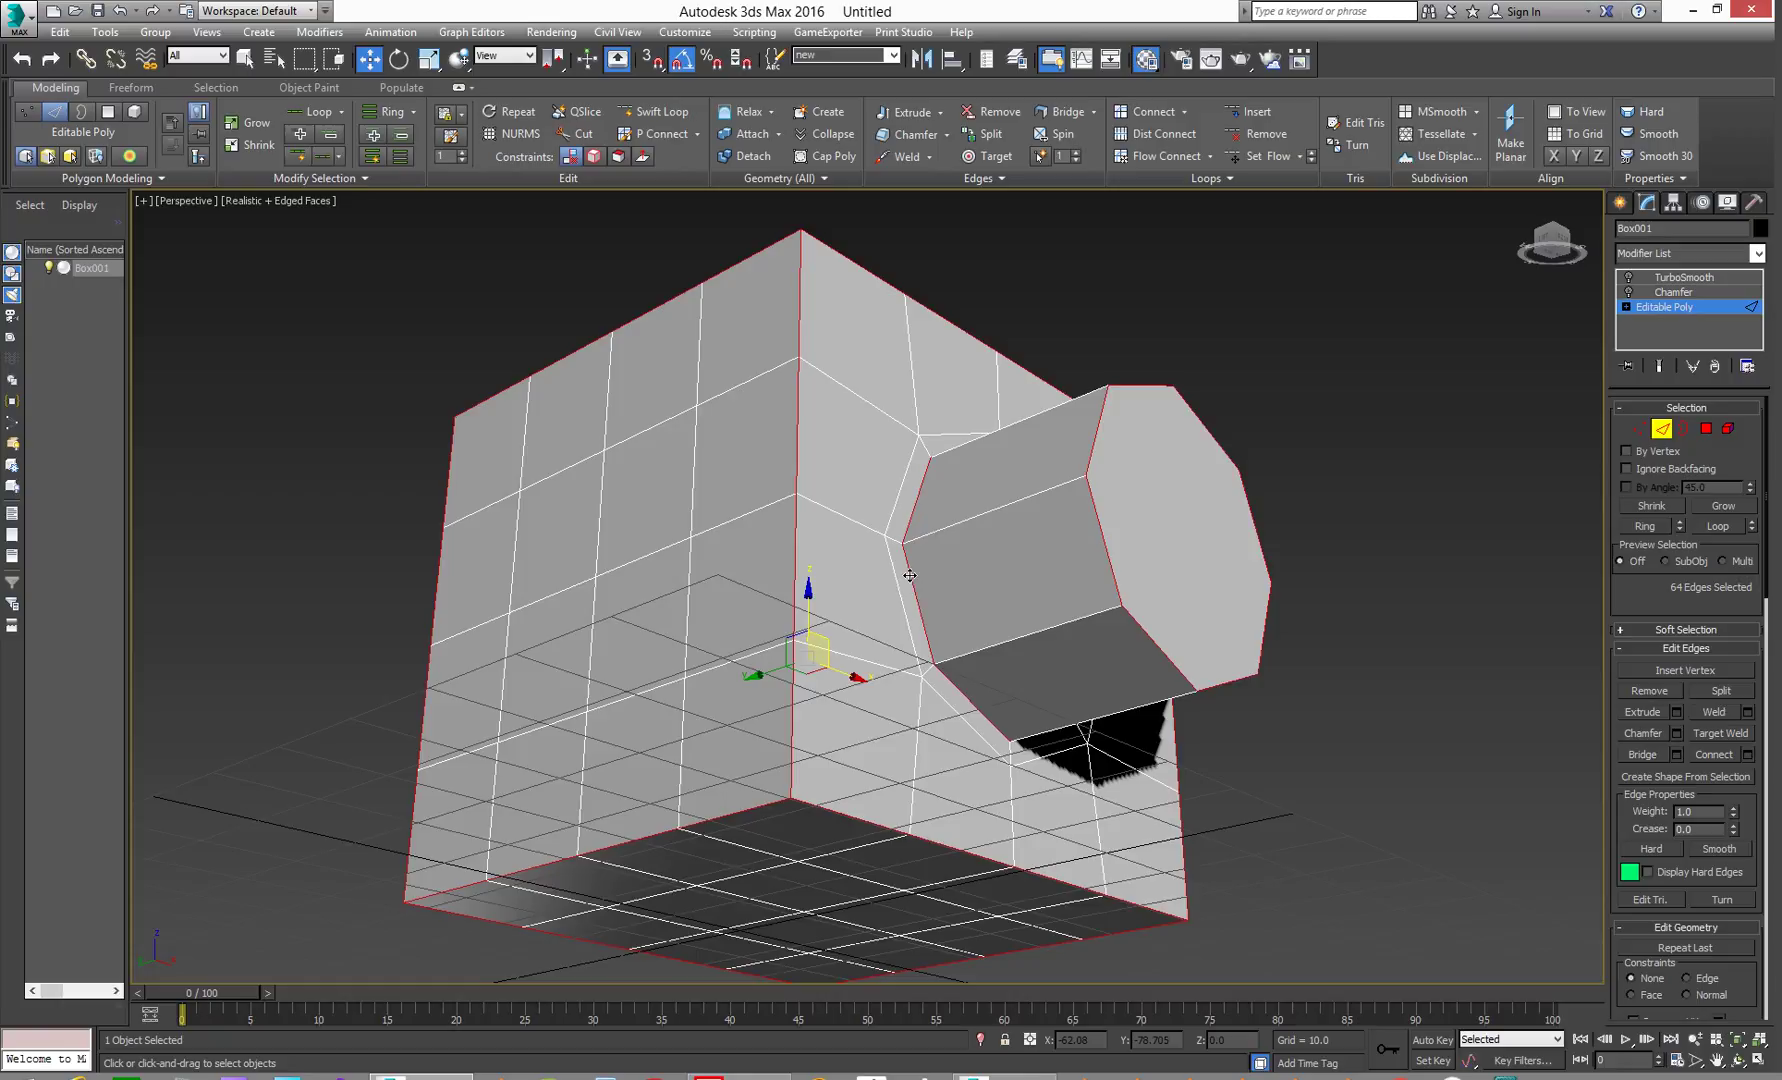
pyautogui.moveTo(916, 596); pyautogui.dragTo(1107, 552)
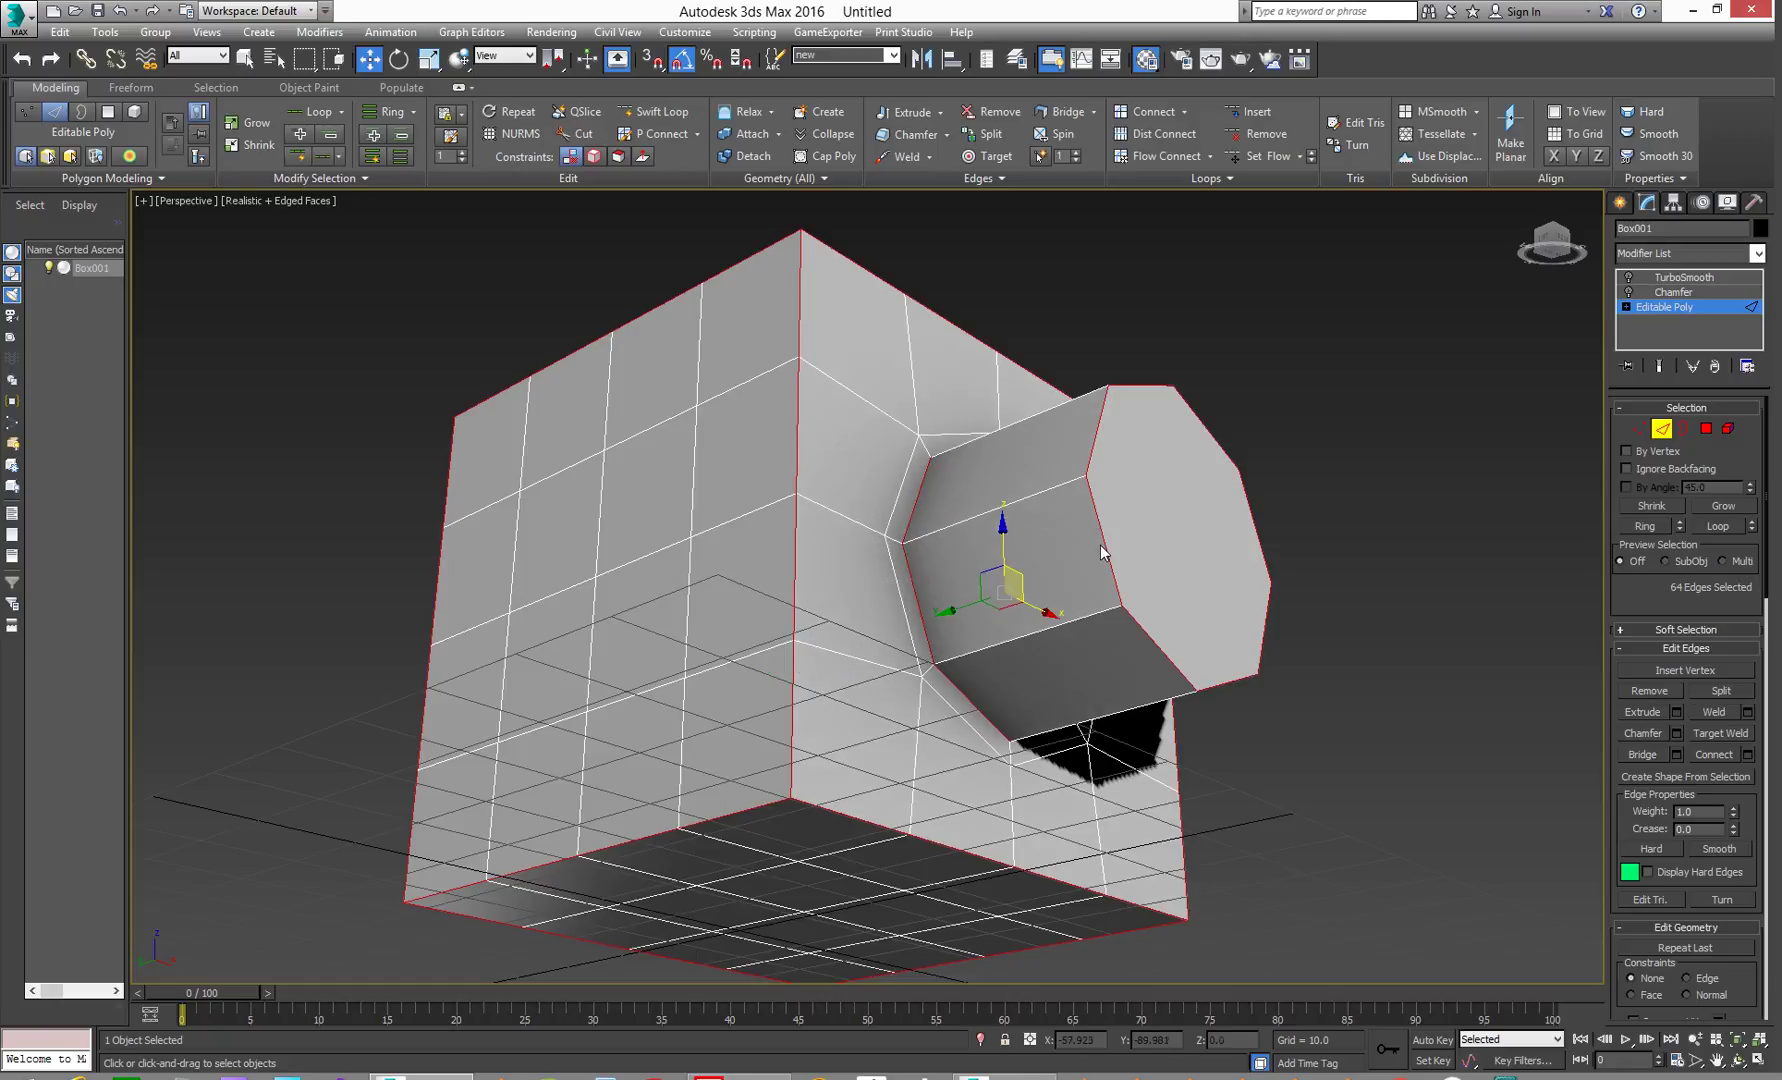
pyautogui.keyDown('alt'); pyautogui.moveTo(1103, 552); pyautogui.dragTo(1008, 312, button='middle'); pyautogui.keyUp('alt')
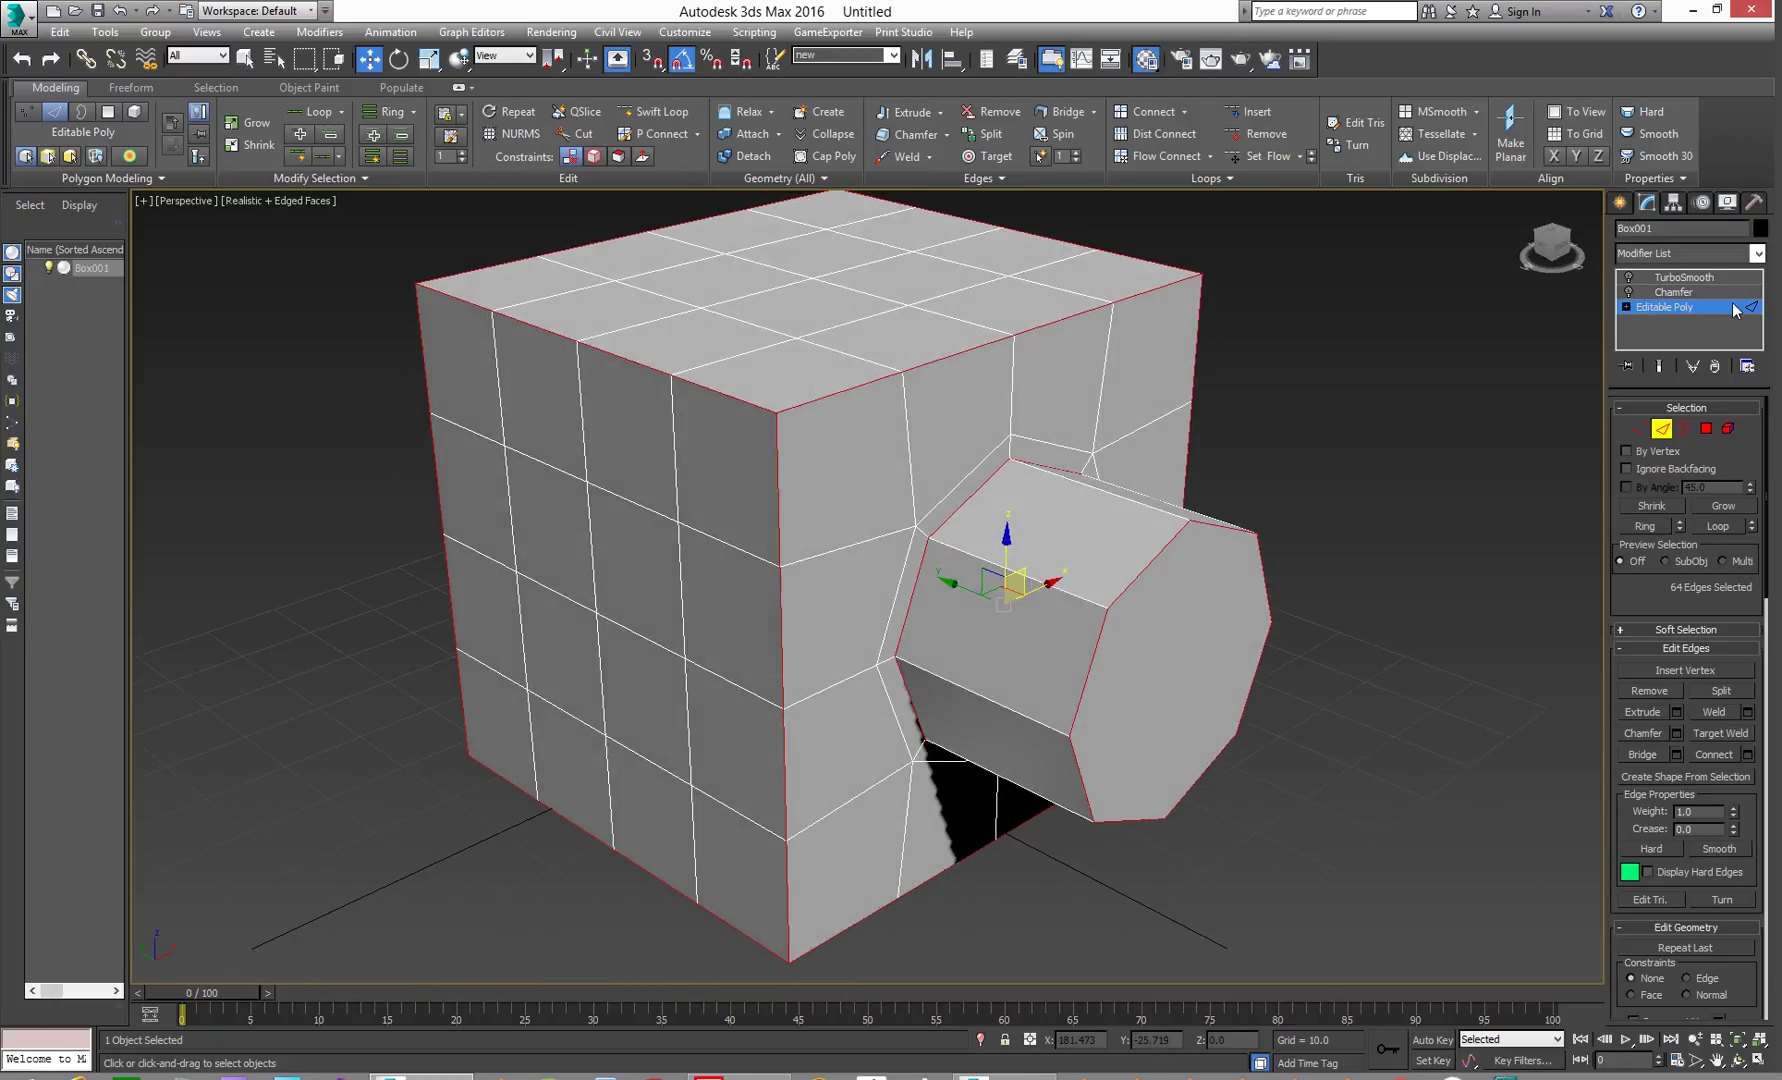
# Re-enable the Chamfer limited to Selected Edges and turn TurboSmooth back on.
pyautogui.click(1695, 292)
pyautogui.click(1628, 292)
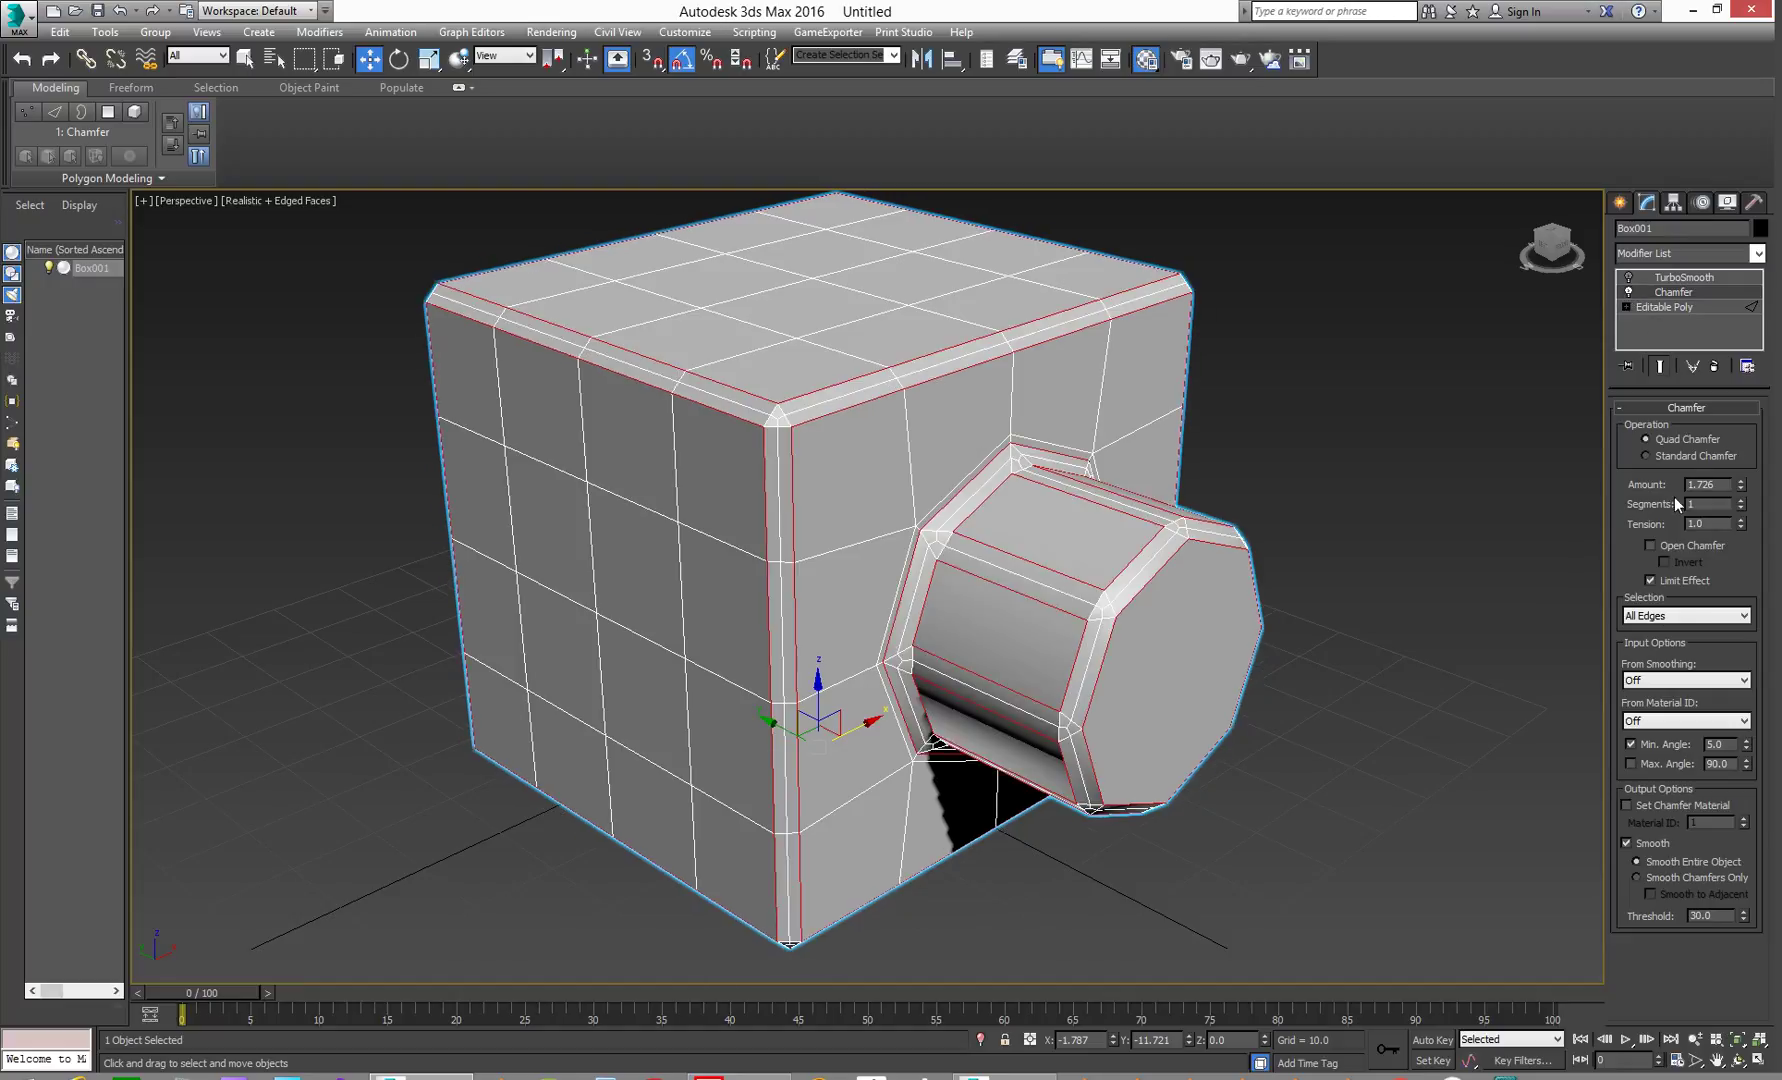
pyautogui.click(1680, 616)
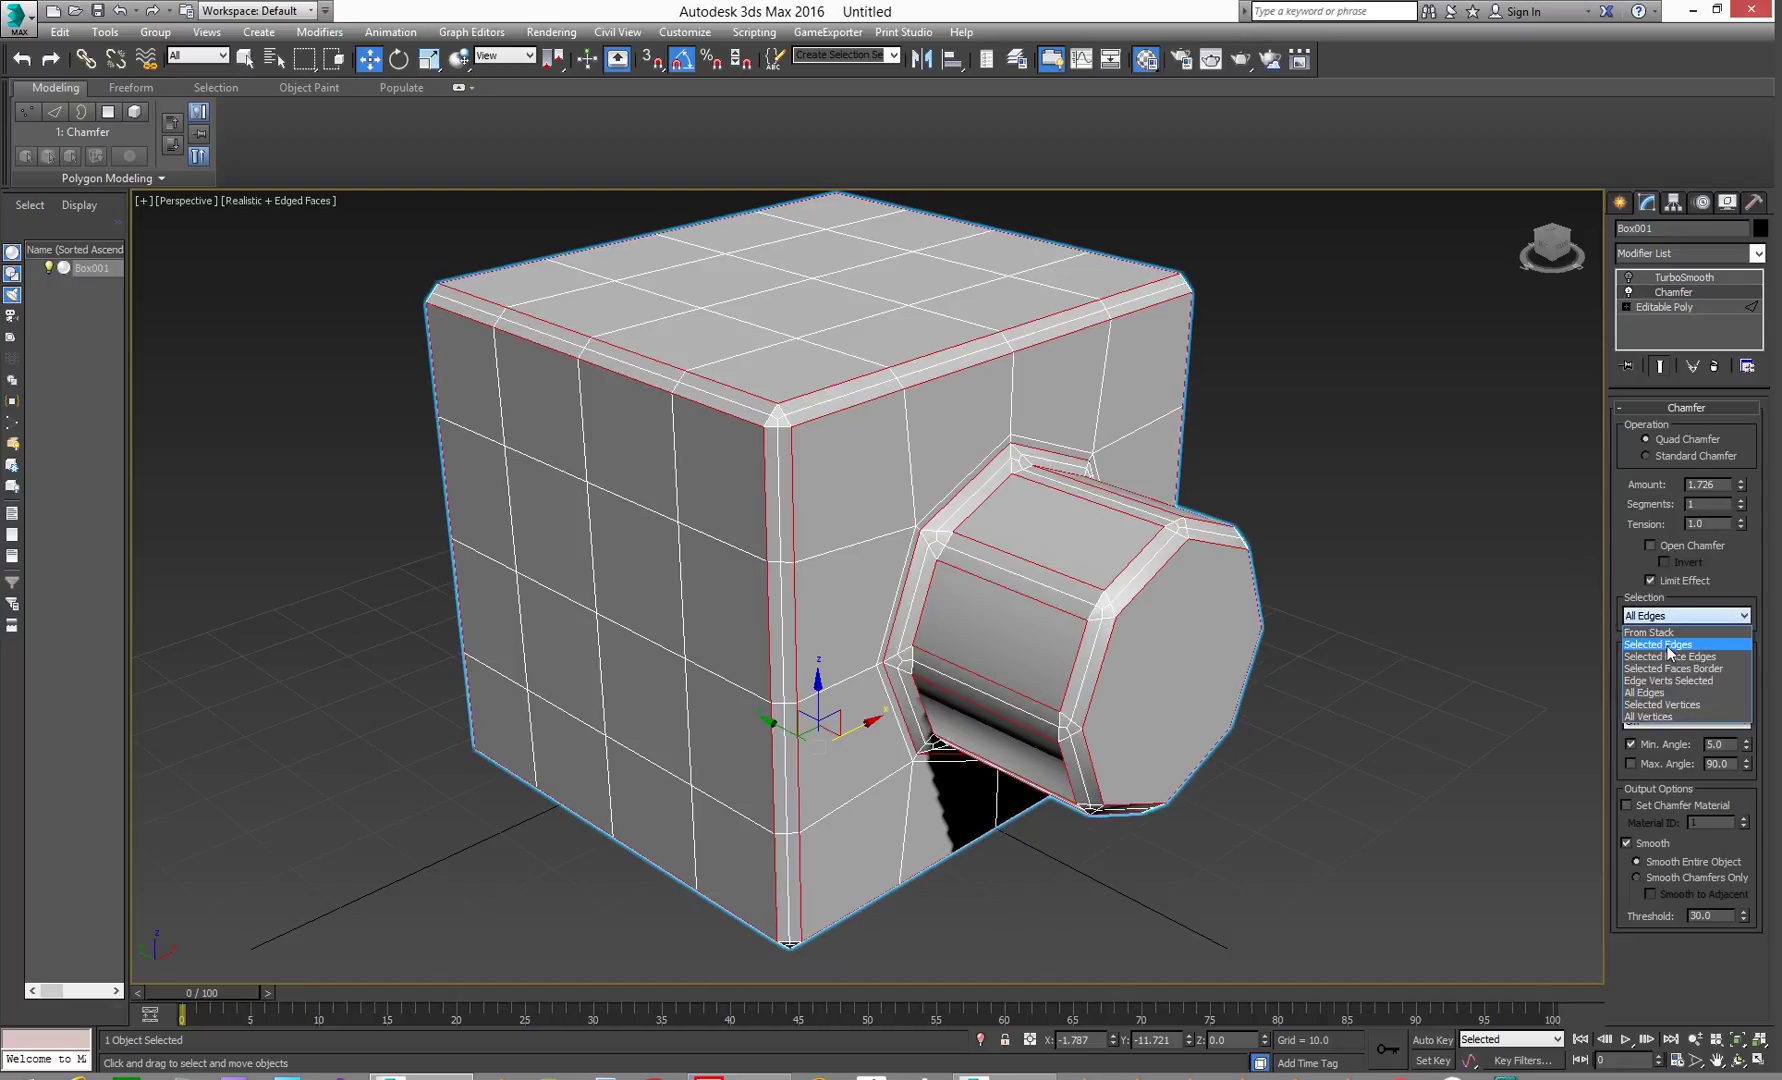
pyautogui.click(1667, 645)
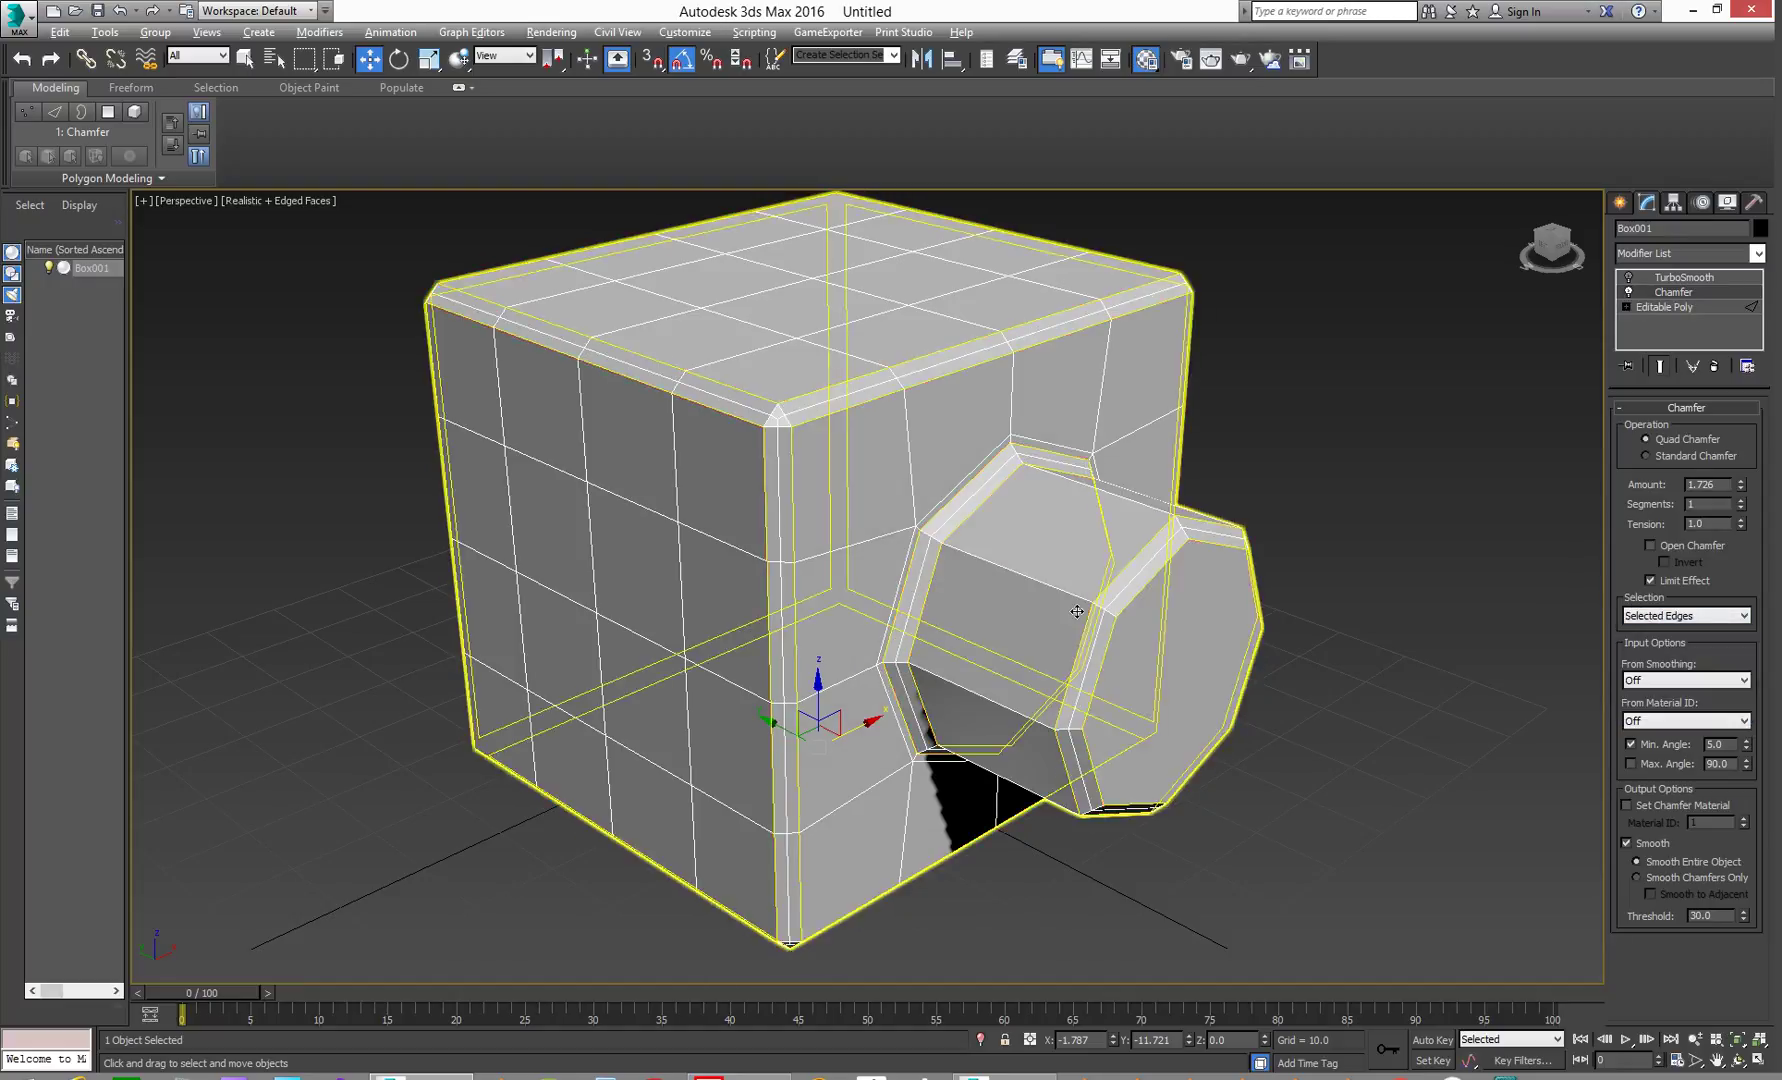
pyautogui.keyDown('alt'); pyautogui.moveTo(1140, 610); pyautogui.dragTo(1083, 598, button='middle'); pyautogui.keyUp('alt')
pyautogui.click(1628, 277)
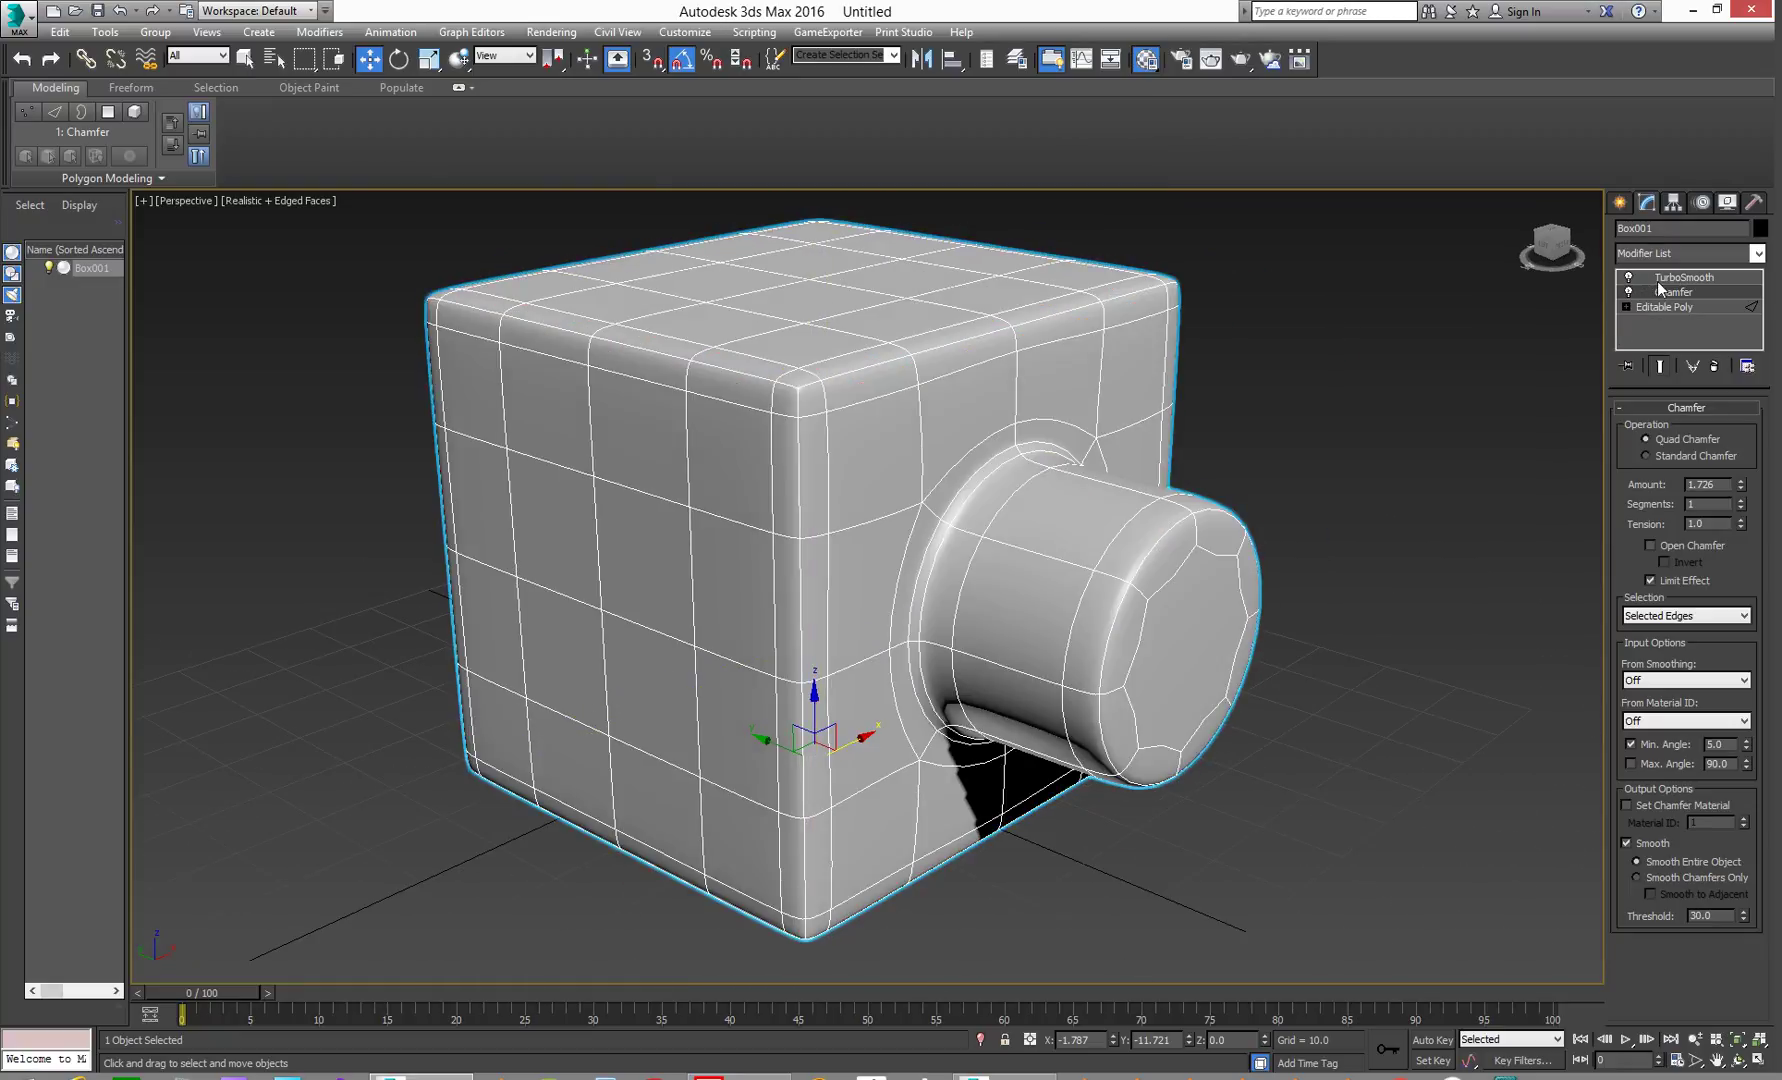
pyautogui.click(1684, 277)
pyautogui.keyDown('alt'); pyautogui.moveTo(1010, 660); pyautogui.dragTo(1079, 645, button='middle'); pyautogui.keyUp('alt')
# Lower the Chamfer amount to 0.224 and deselect the box to inspect the result.
pyautogui.click(1712, 293)
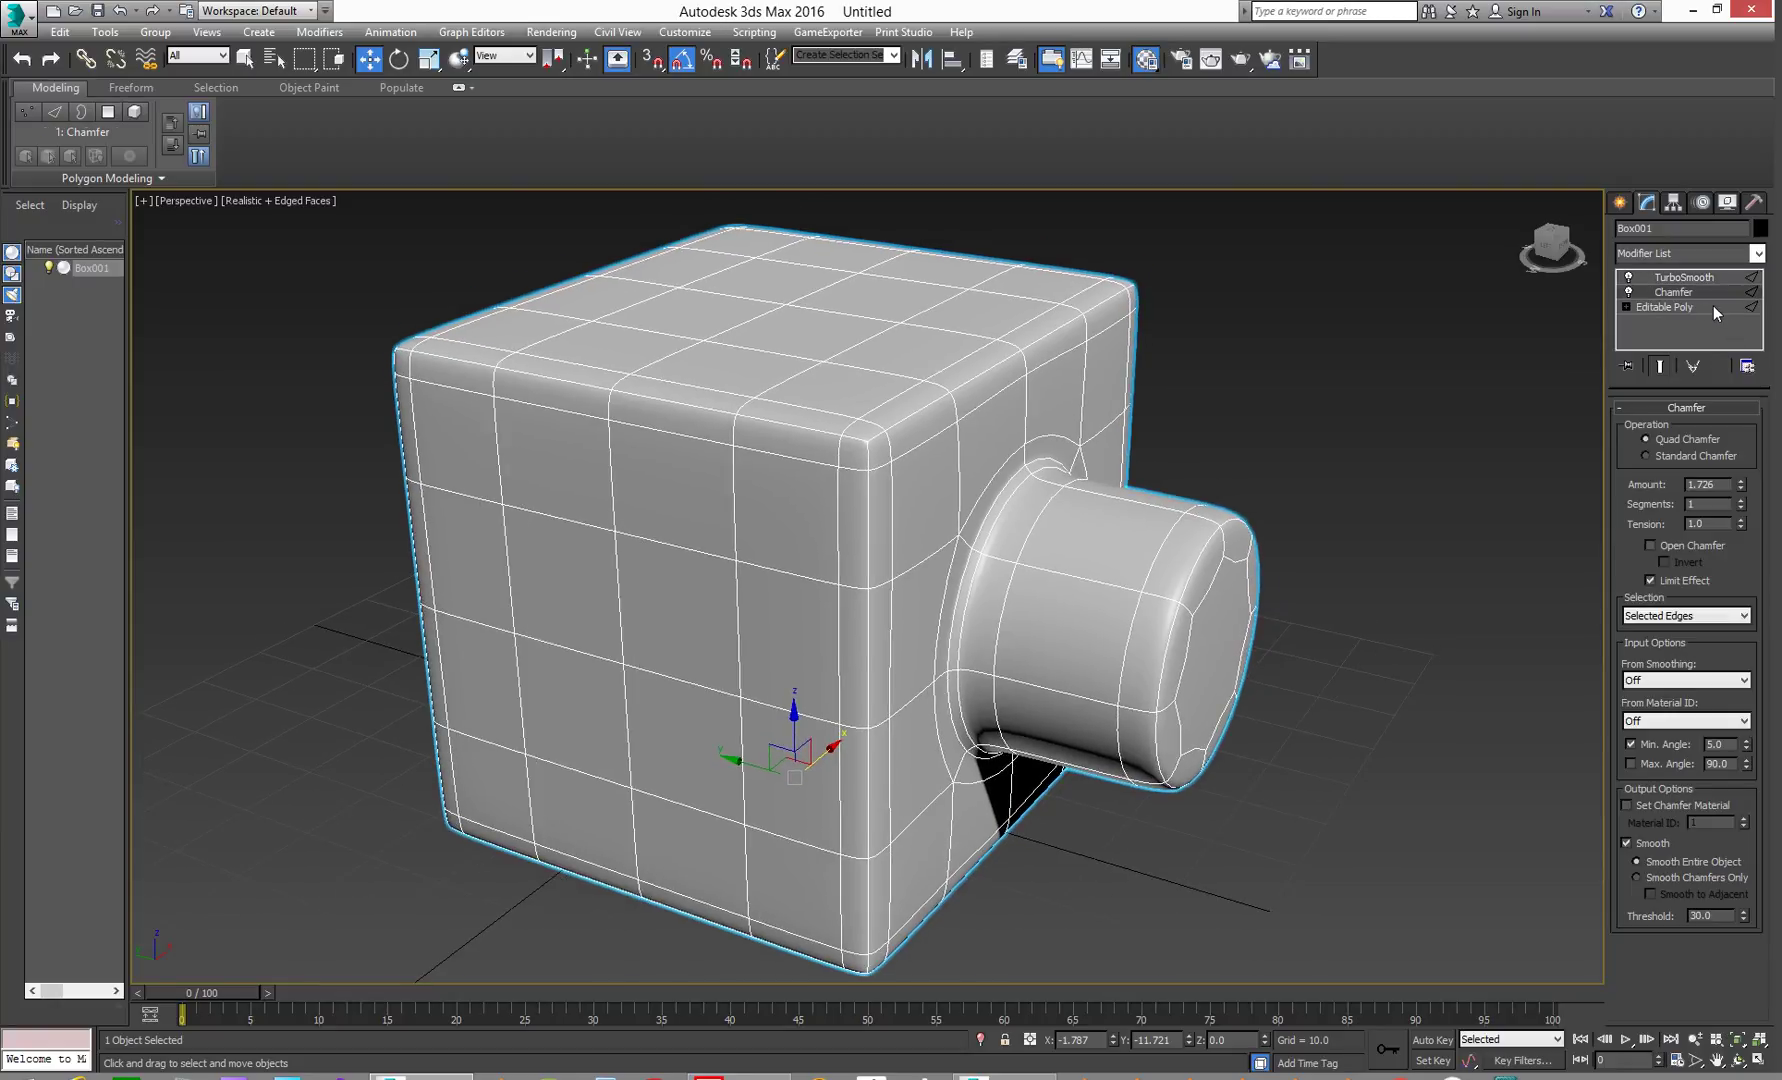
pyautogui.moveTo(1743, 485); pyautogui.dragTo(1752, 528)
pyautogui.click(1476, 555)
pyautogui.keyDown('alt'); pyautogui.moveTo(1485, 581); pyautogui.dragTo(1407, 561, button='middle'); pyautogui.keyUp('alt')
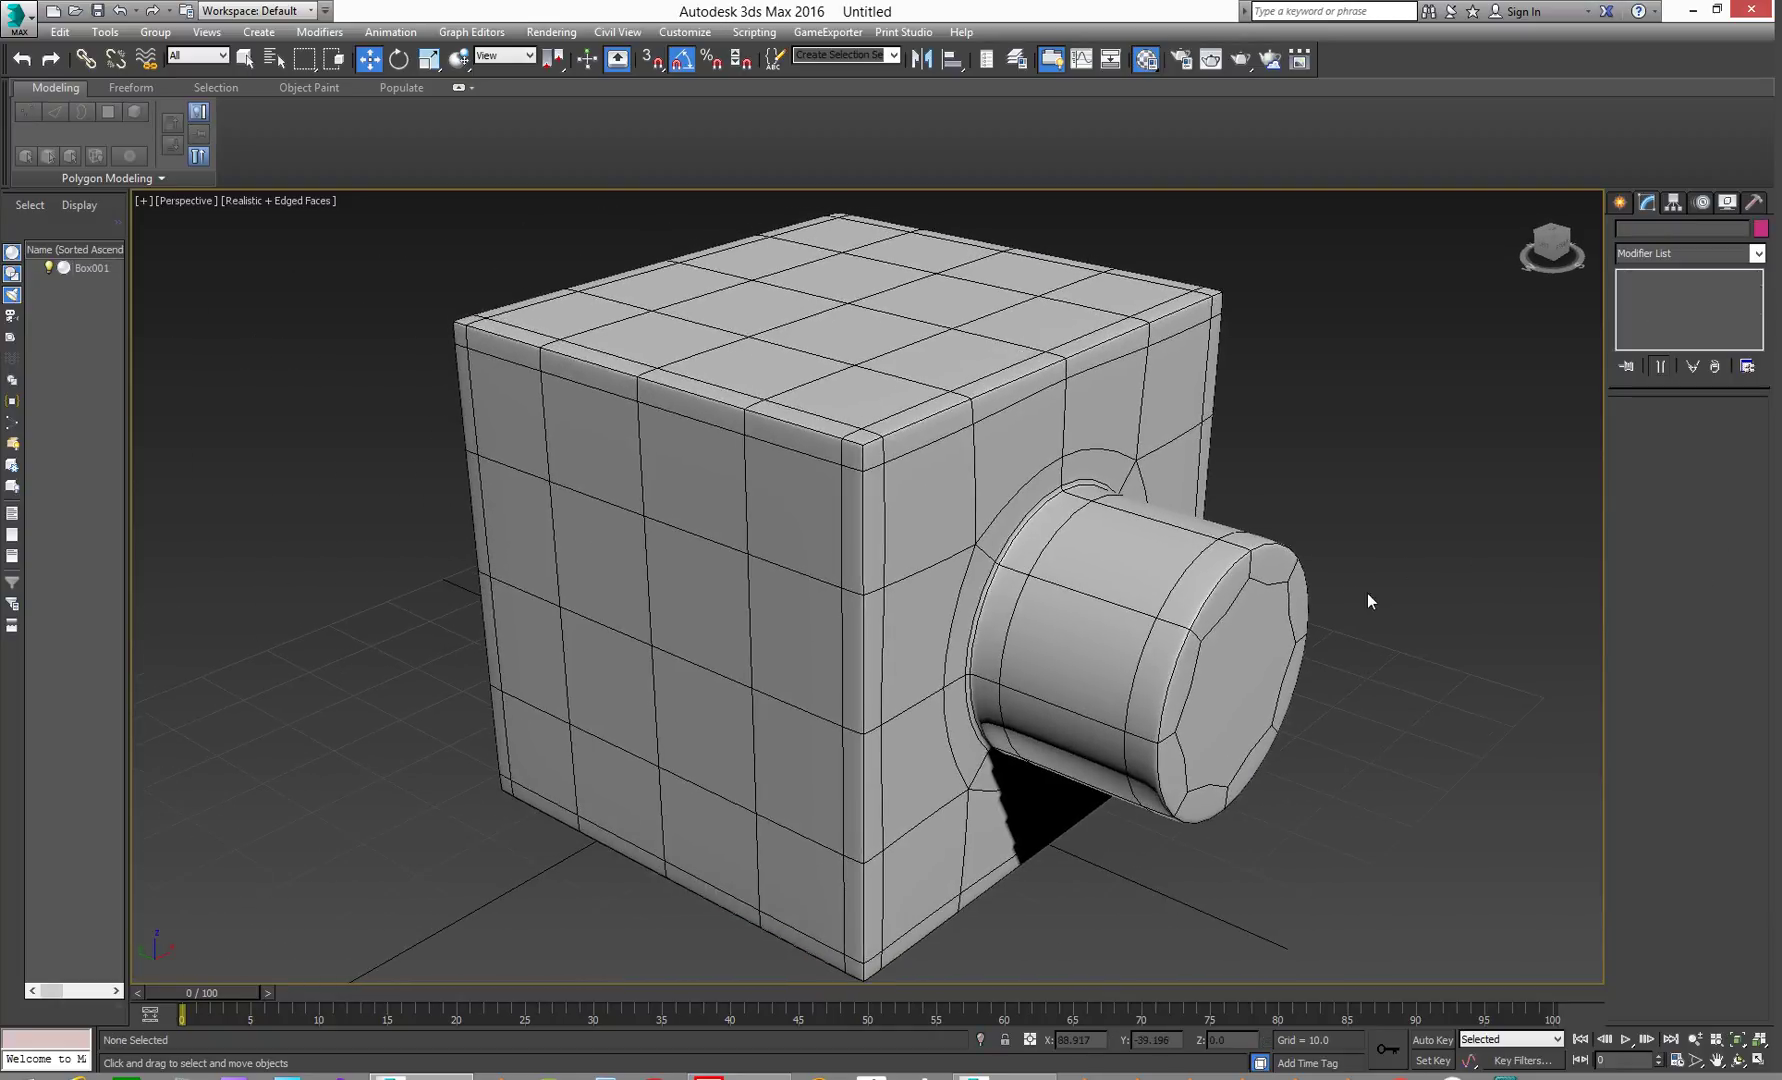
pyautogui.keyDown('alt'); pyautogui.moveTo(950, 620); pyautogui.dragTo(1001, 596, button='middle'); pyautogui.keyUp('alt')
# Reselect Box001 in the viewport to bring back its TurboSmooth settings.
pyautogui.click(932, 589)
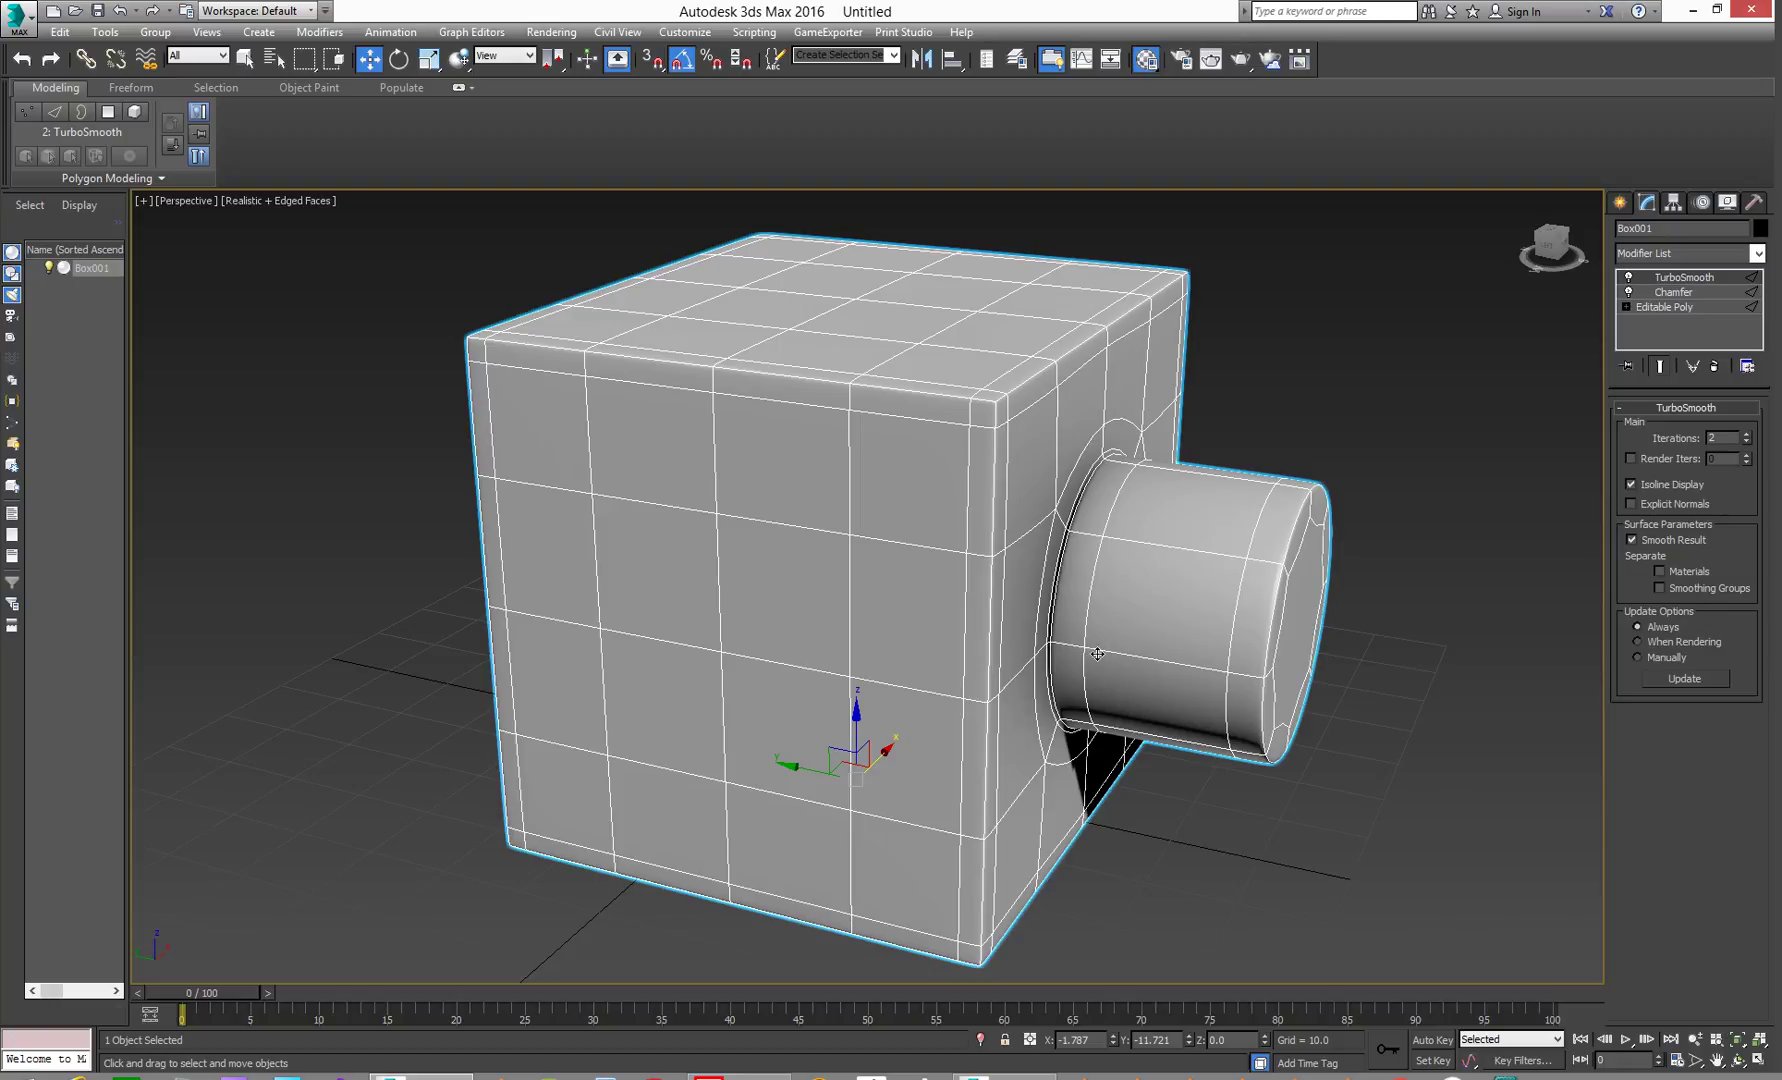
# Raise TurboSmooth Iterations from 2 to 3 on the reselected Box001.
pyautogui.click(1472, 647)
pyautogui.click(1141, 590)
pyautogui.keyDown('alt'); pyautogui.moveTo(1140, 598); pyautogui.dragTo(1192, 603, button='middle'); pyautogui.keyUp('alt')
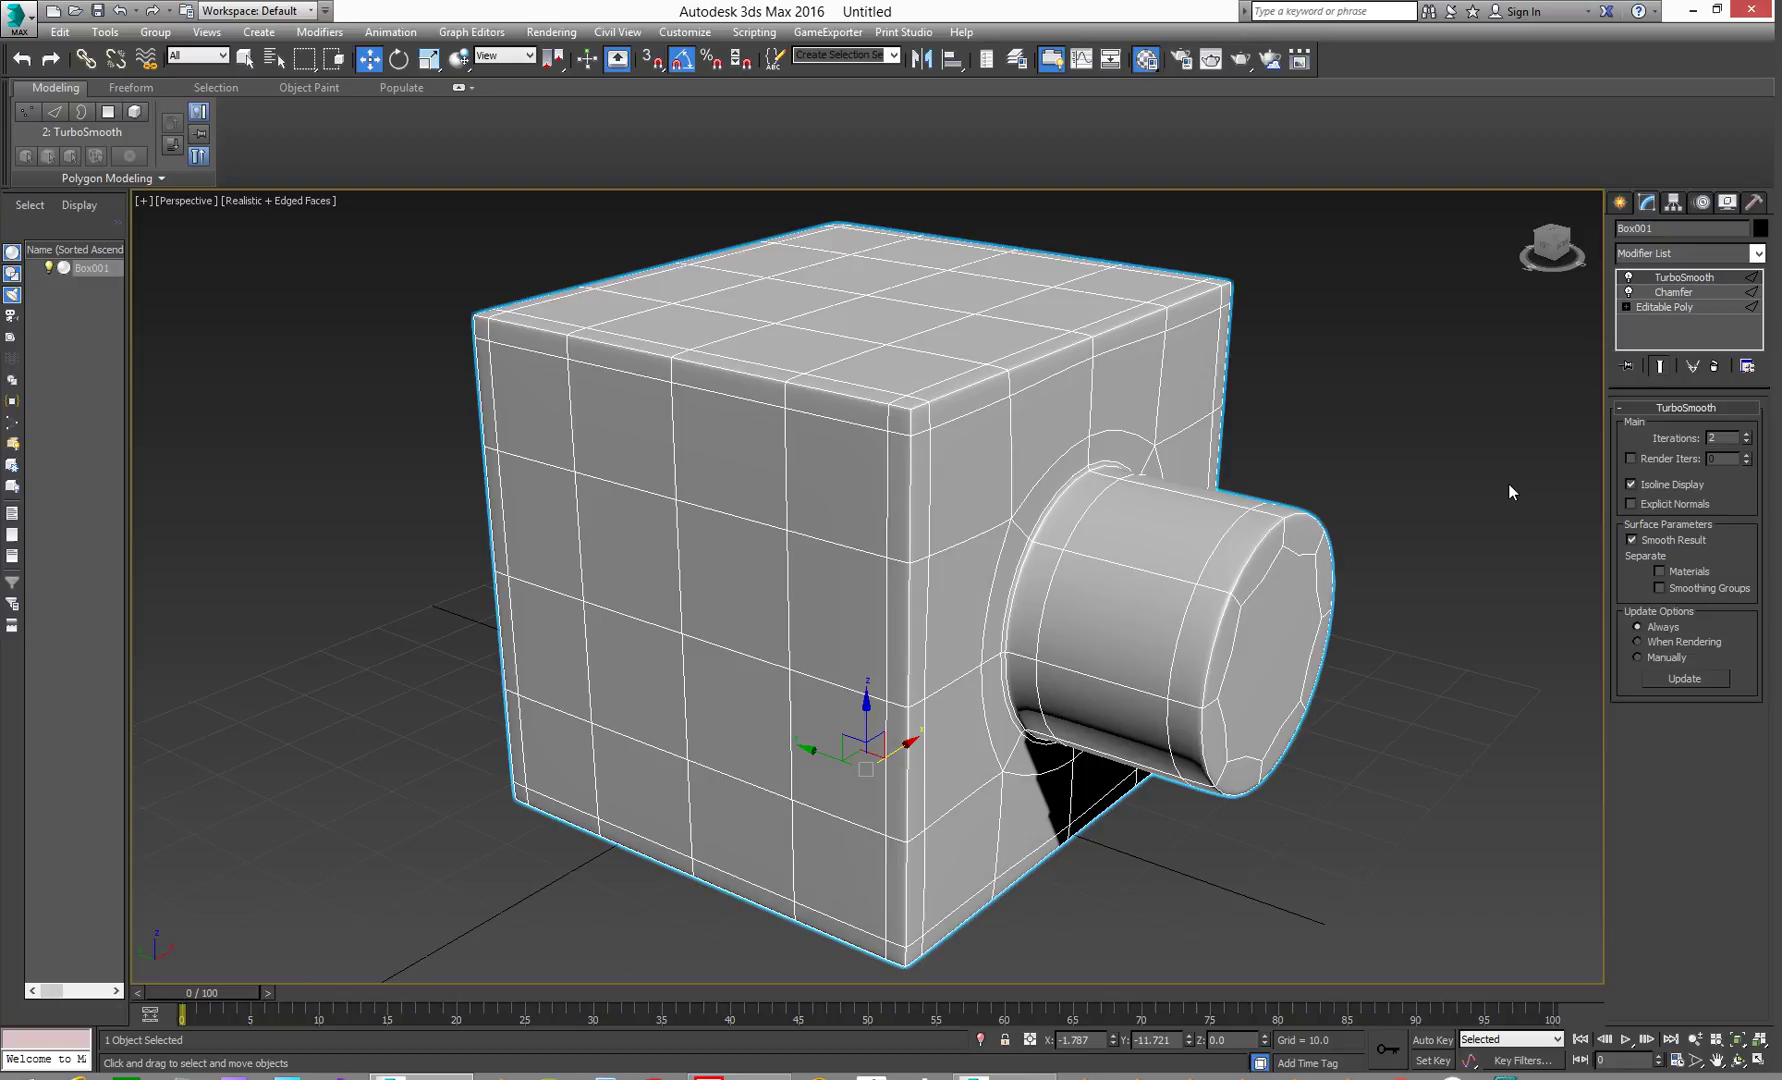
pyautogui.click(1748, 435)
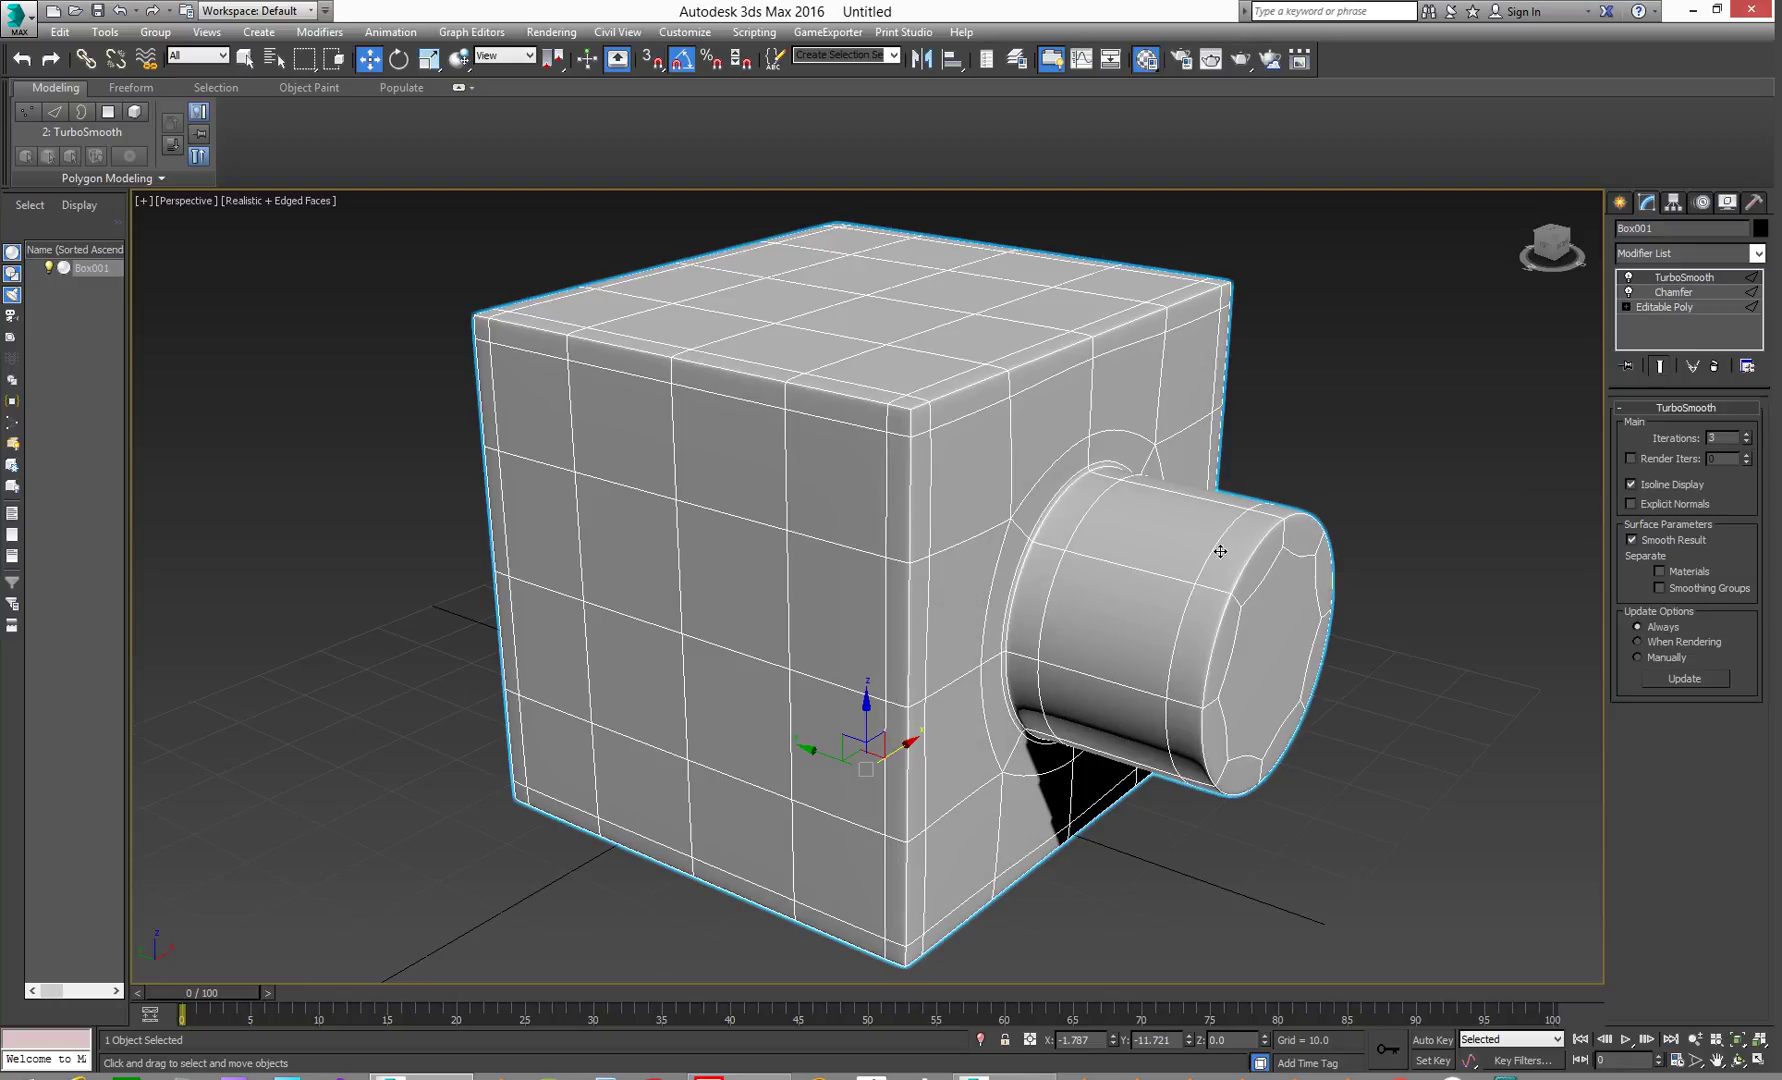
pyautogui.moveTo(1220, 551)
pyautogui.keyDown('alt'); pyautogui.mouseDown(button='middle')
pyautogui.moveTo(1060, 495)
pyautogui.moveTo(1041, 484)
pyautogui.moveTo(1050, 458)
pyautogui.moveTo(1142, 477)
pyautogui.moveTo(1214, 537)
pyautogui.moveTo(1210, 561)
pyautogui.mouseUp(button='middle'); pyautogui.keyUp('alt')
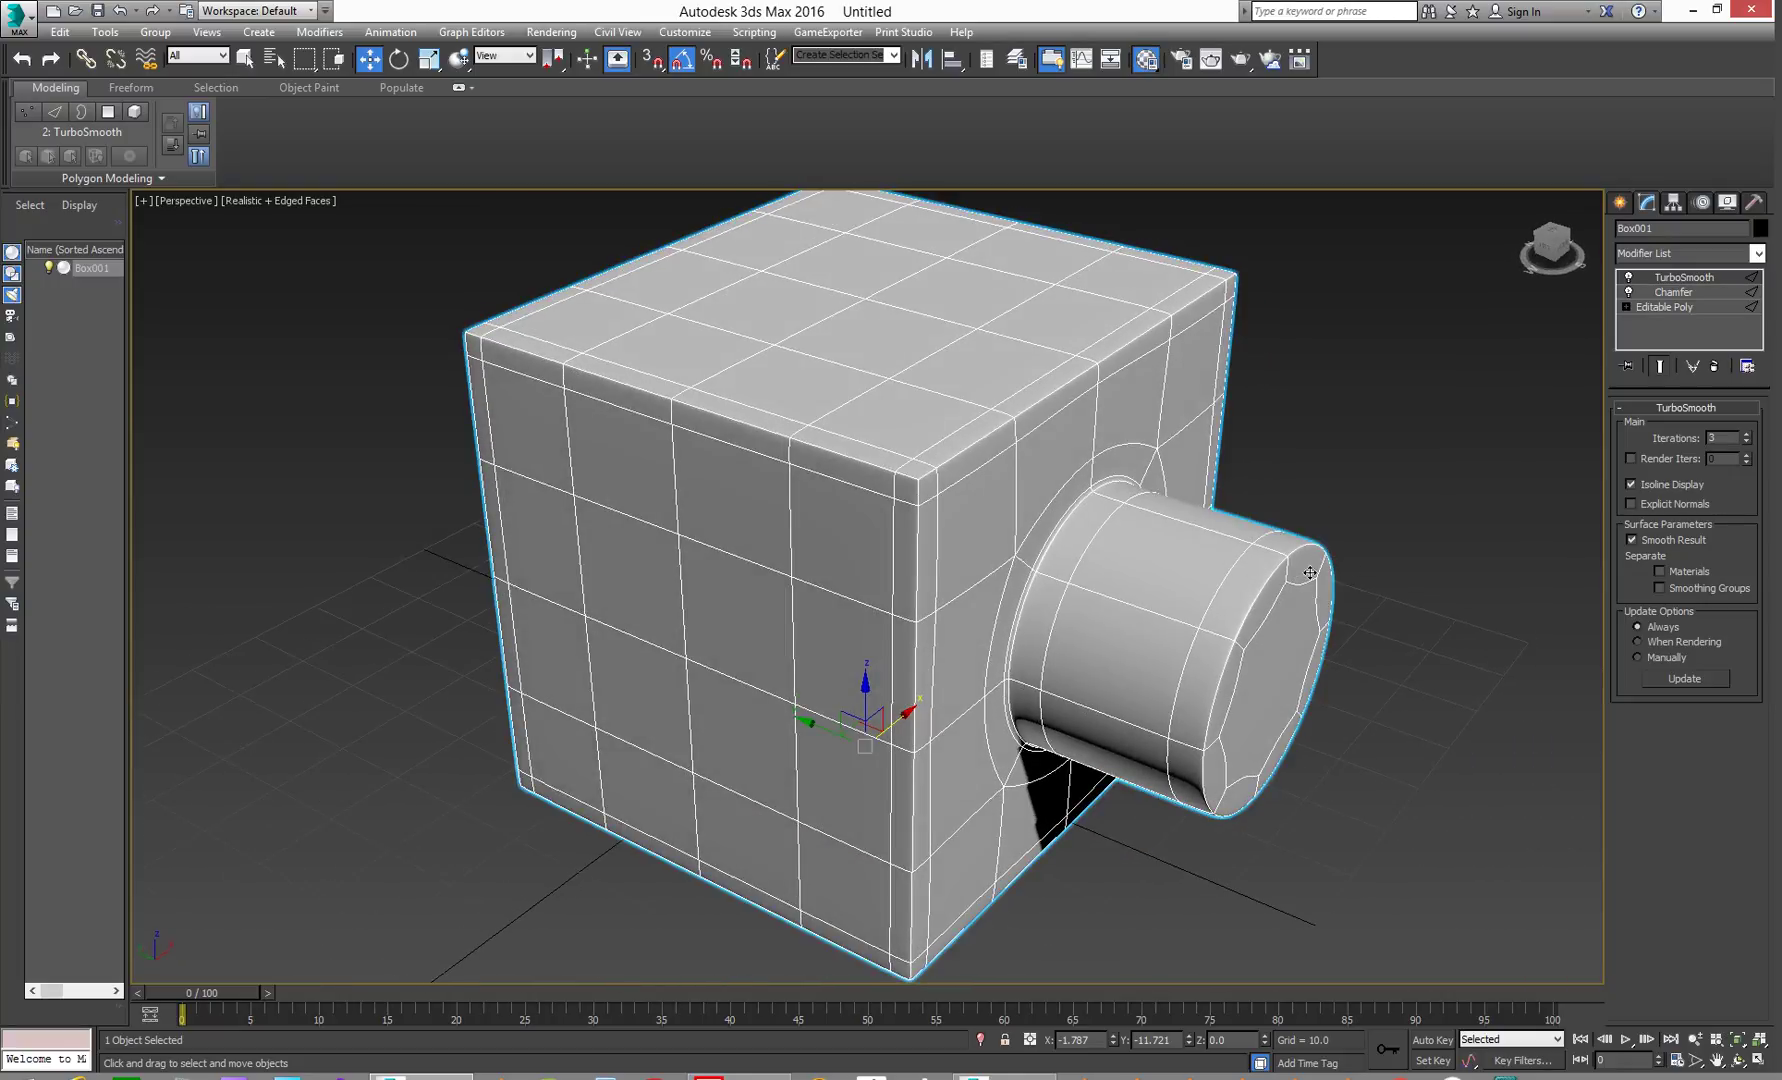